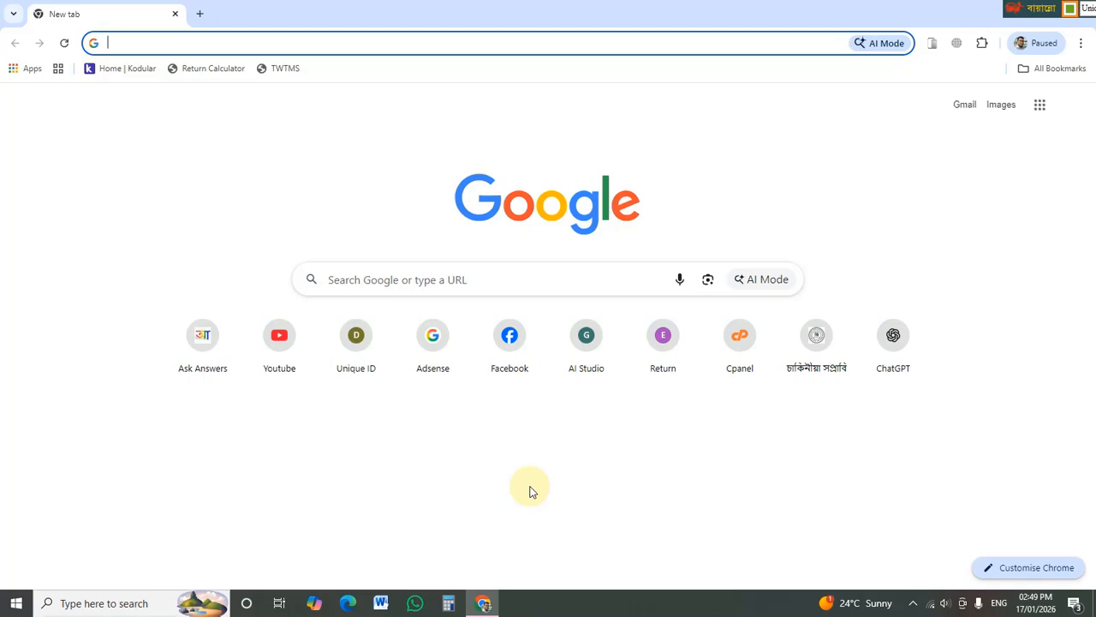
- Launch the চাকিনীয়া school site from its shortcut and close the admission notice popup
{"action": "left_click", "coordinate": [817, 343]}
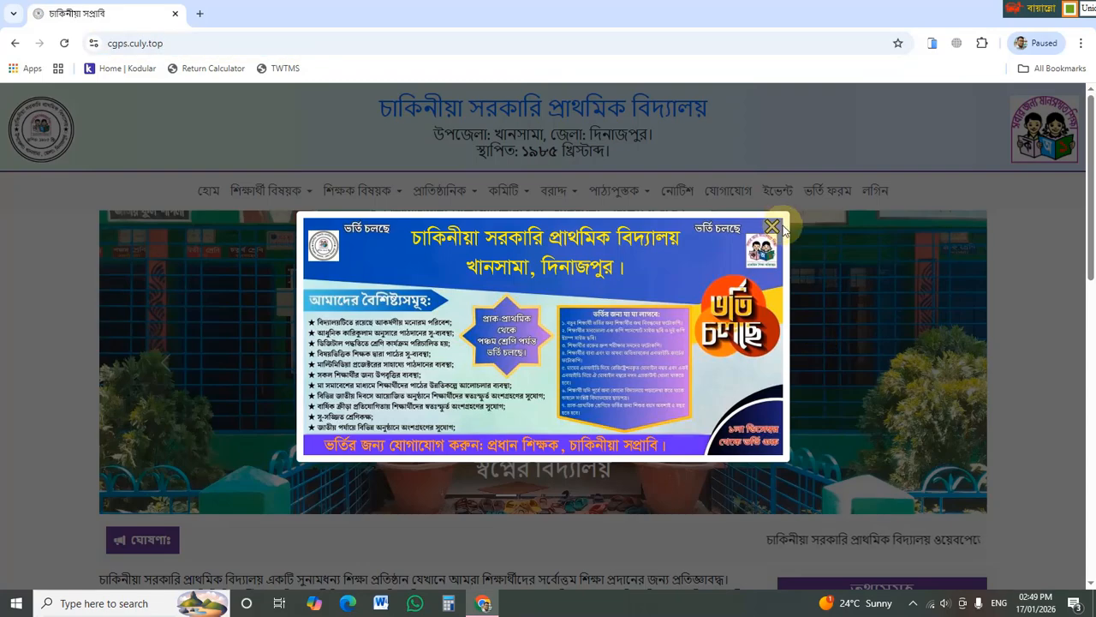
{"action": "left_click", "coordinate": [780, 219]}
{"action": "scroll", "coordinate": [774, 315], "scroll_direction": "down", "scroll_amount": 2}
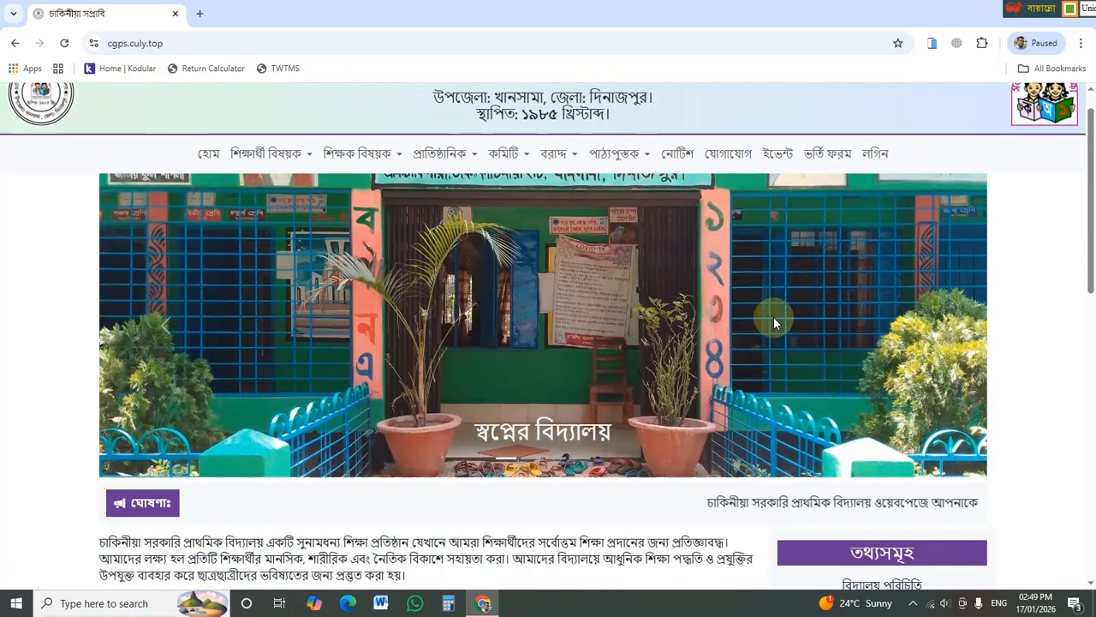
{"action": "scroll", "coordinate": [773, 317], "scroll_direction": "up", "scroll_amount": 2}
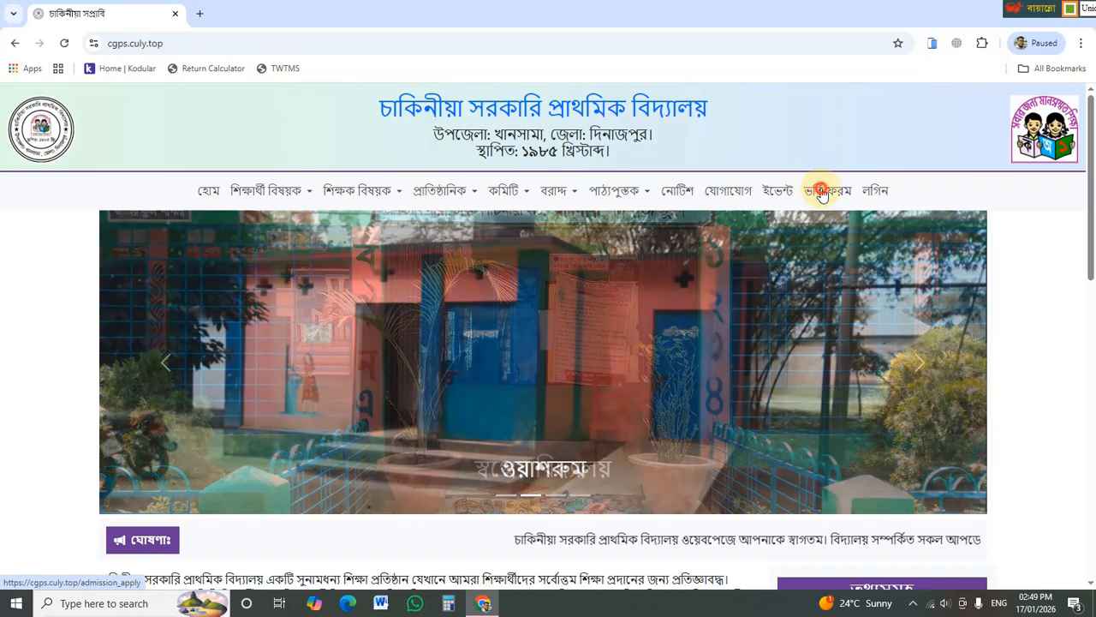
- Open the ভর্তি ফরম admission form and type the student's Bangla name using Unicode input
{"action": "left_click", "coordinate": [822, 194]}
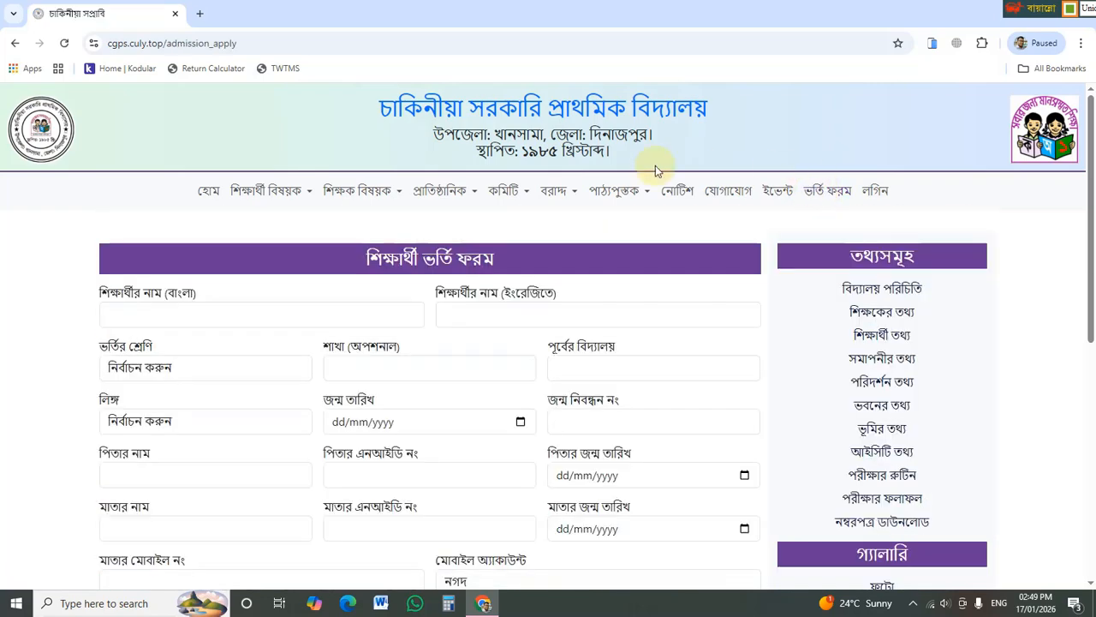
{"action": "scroll", "coordinate": [557, 294], "scroll_direction": "down", "scroll_amount": 3}
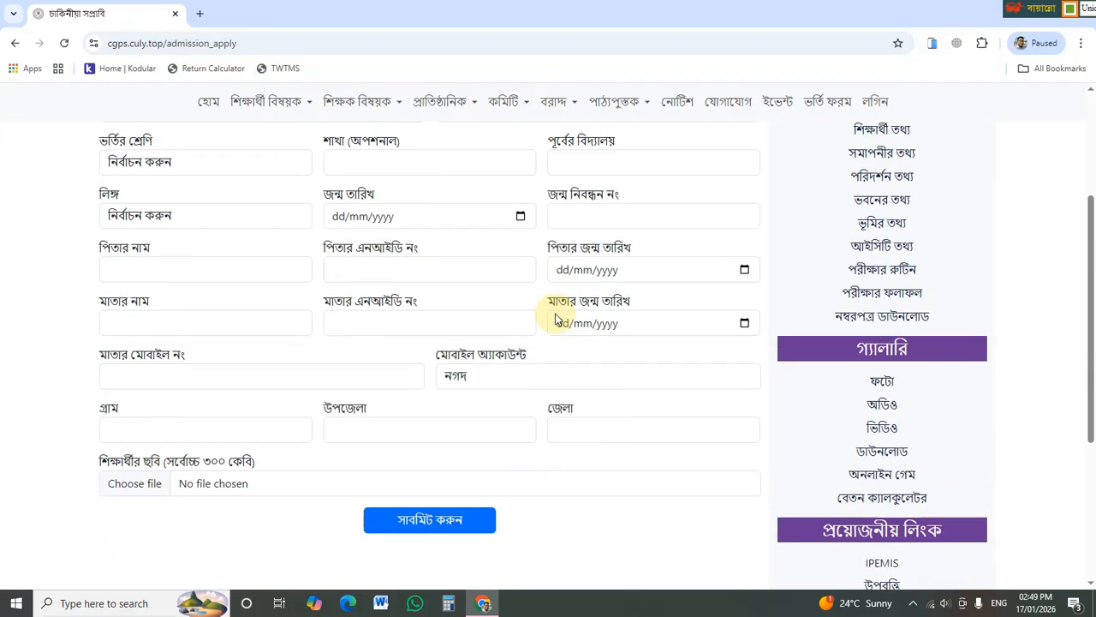
{"action": "scroll", "coordinate": [557, 317], "scroll_direction": "up", "scroll_amount": 3}
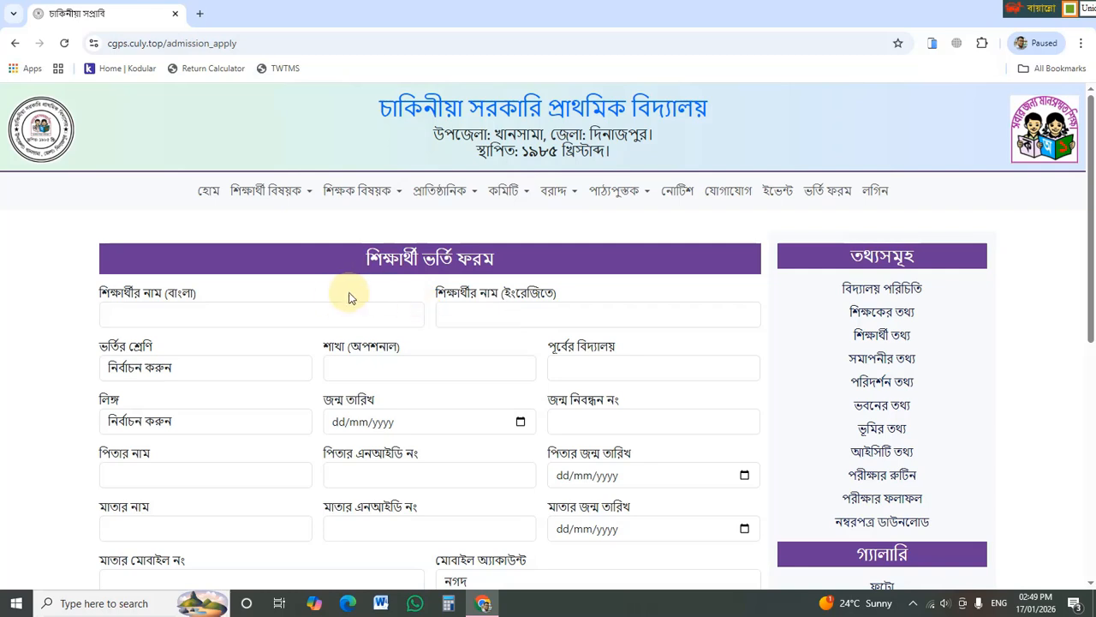
{"action": "left_click", "coordinate": [328, 310]}
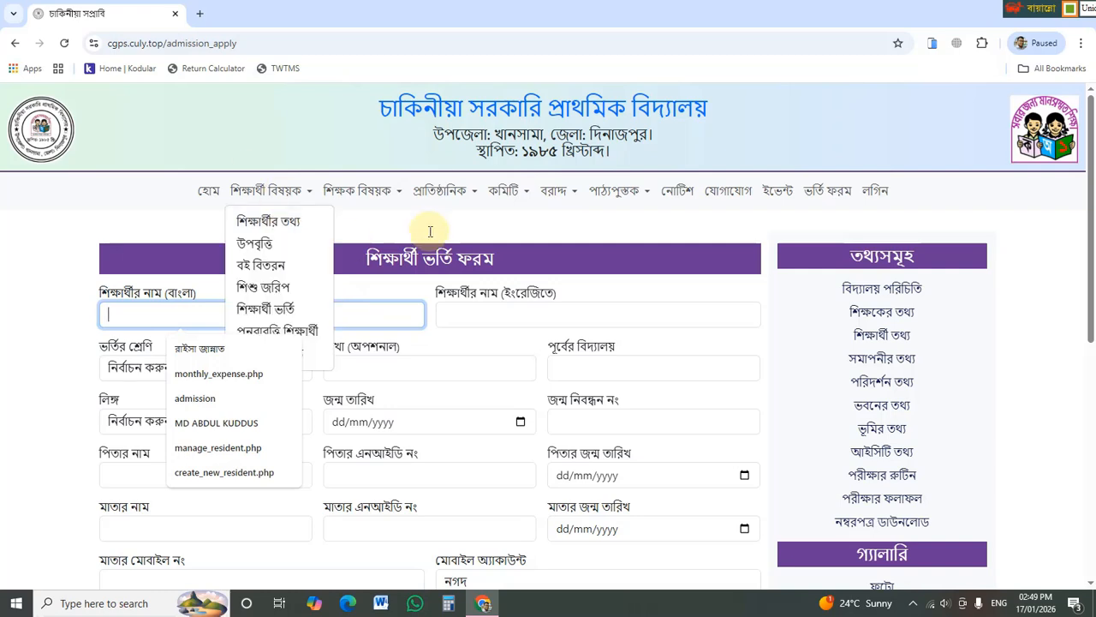
{"action": "left_click", "coordinate": [886, 5]}
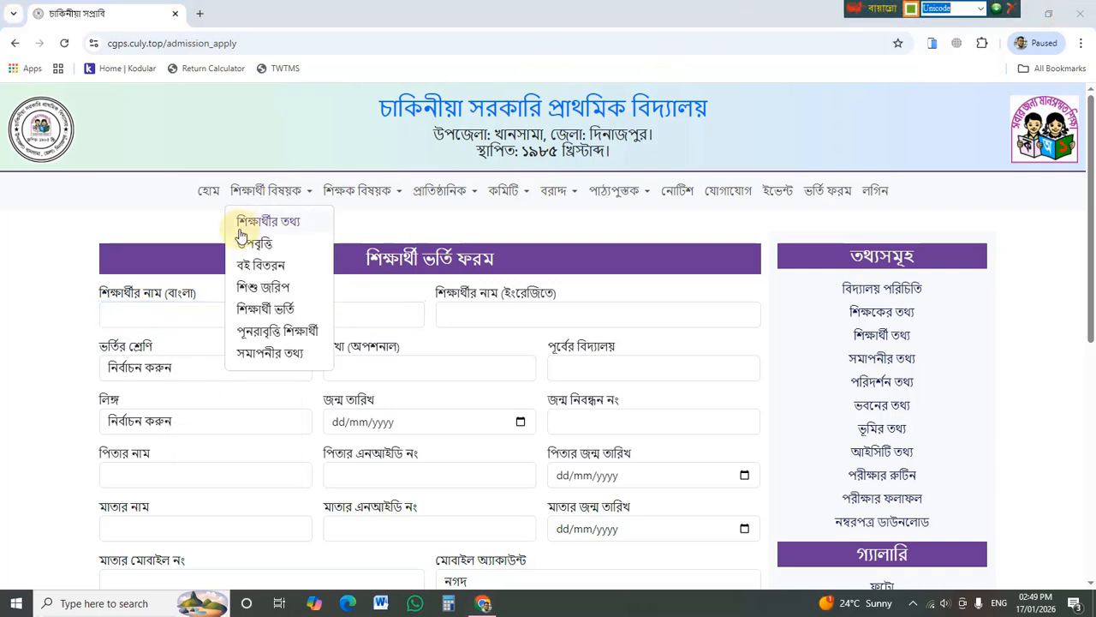
{"action": "left_click", "coordinate": [185, 314]}
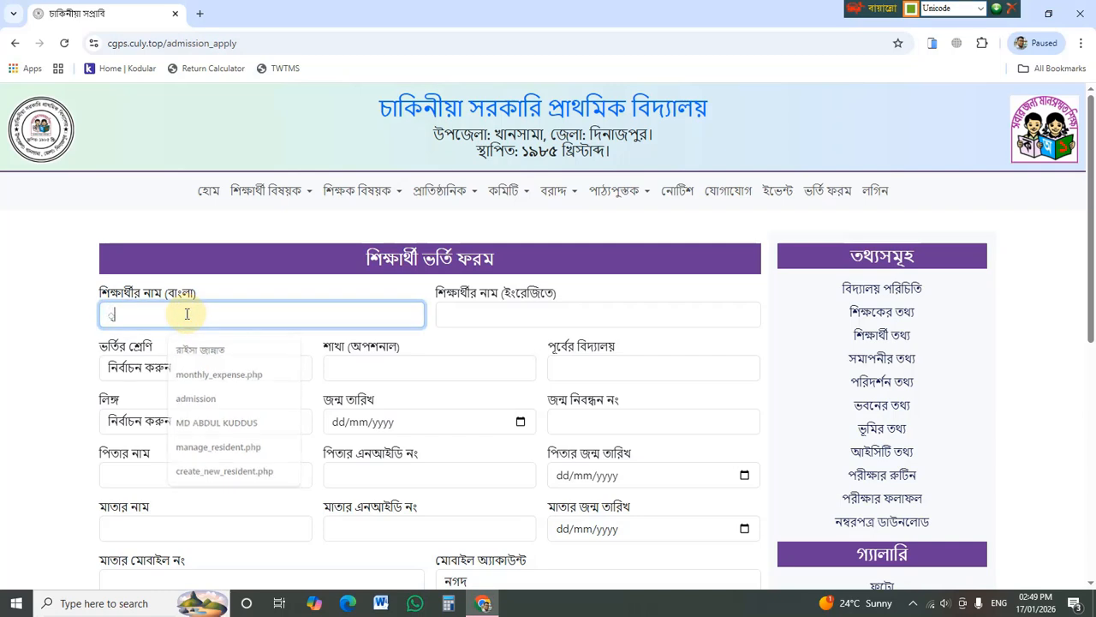
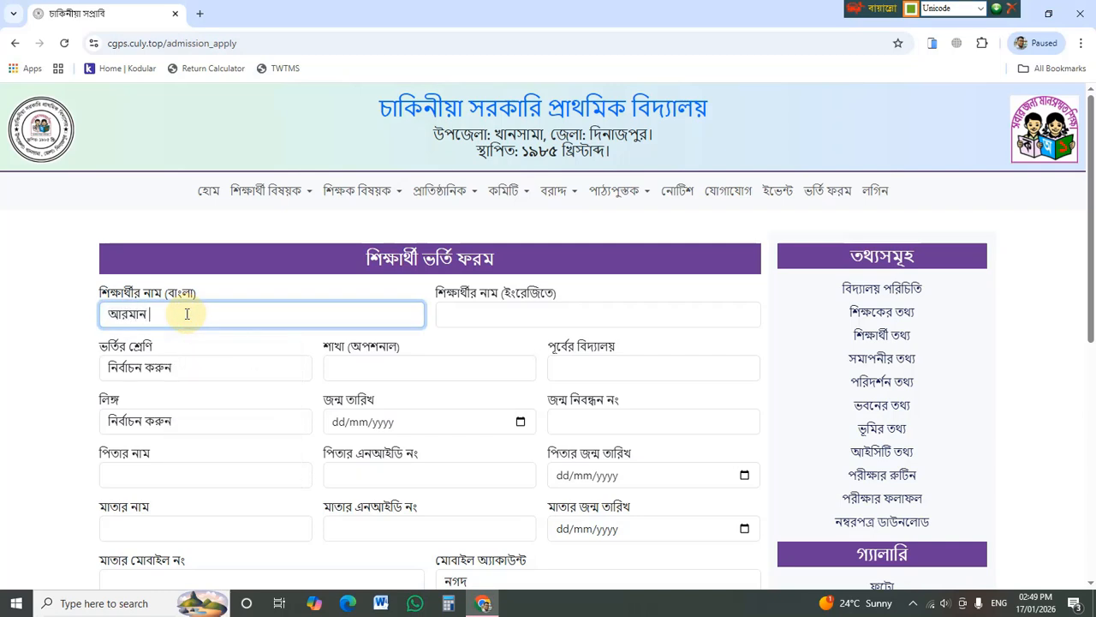
- Switch the keyboard input to English and type the student's English name
{"action": "key", "text": "Tab"}
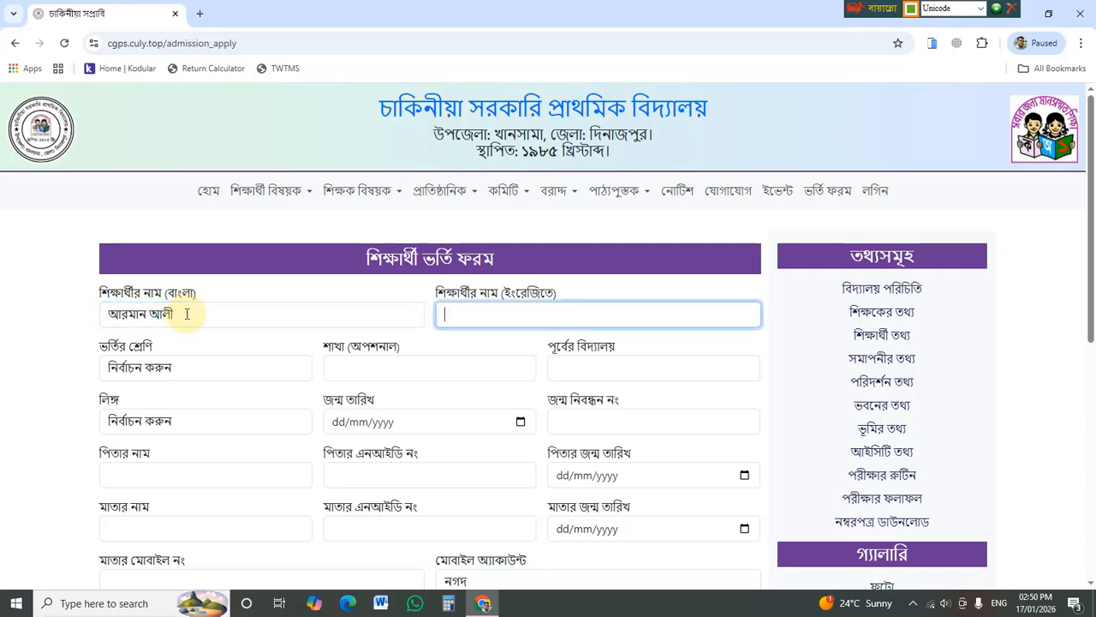
{"action": "left_click", "coordinate": [981, 8]}
{"action": "left_click", "coordinate": [937, 24]}
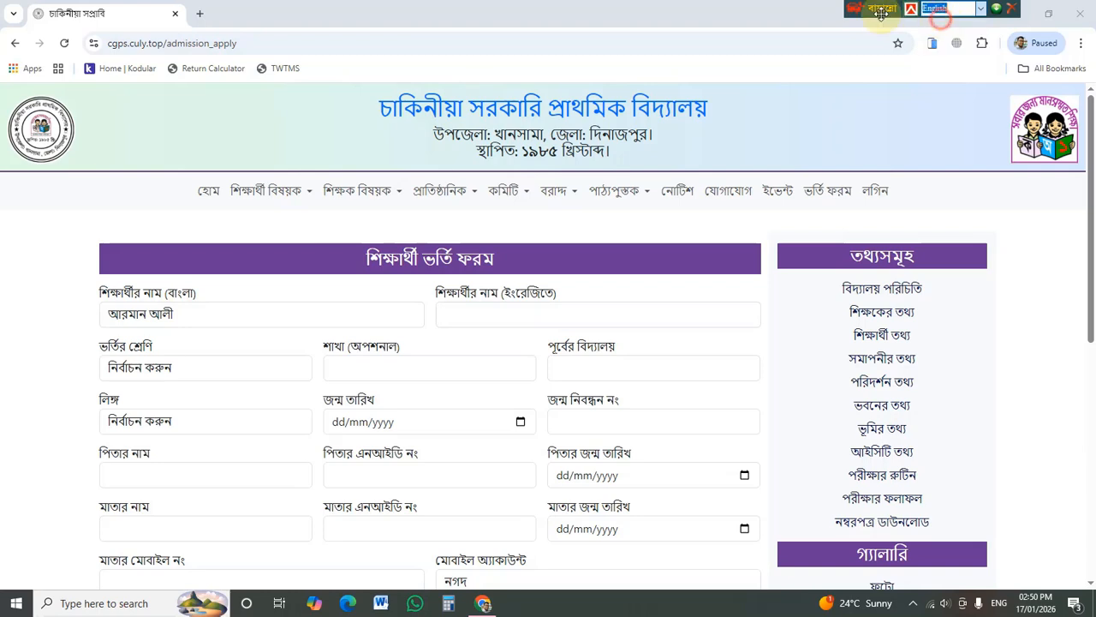
{"action": "left_click", "coordinate": [548, 310]}
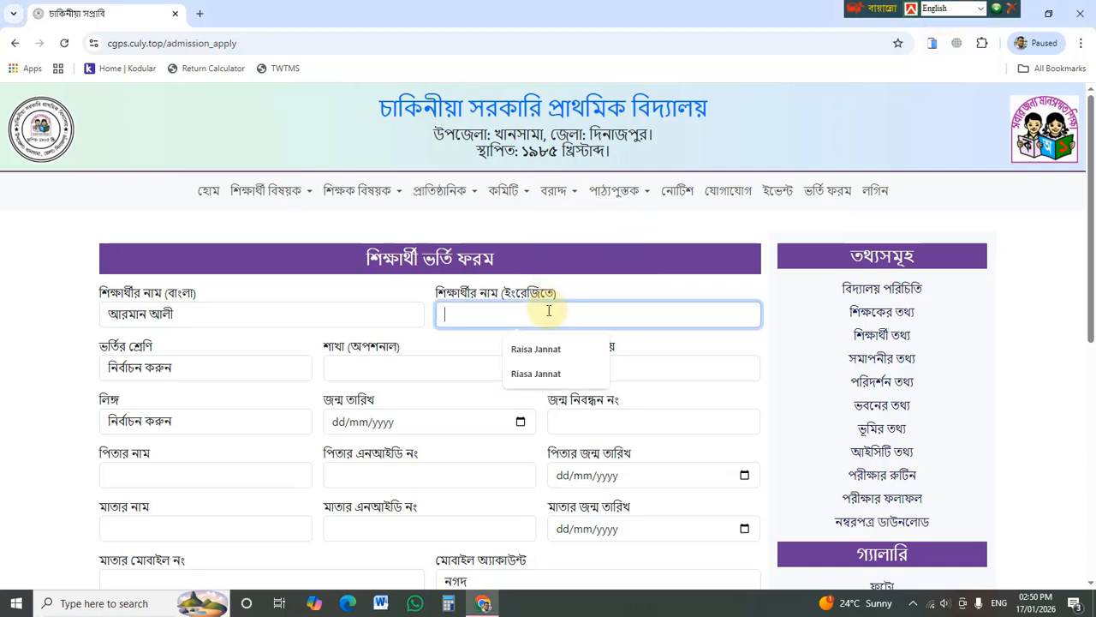
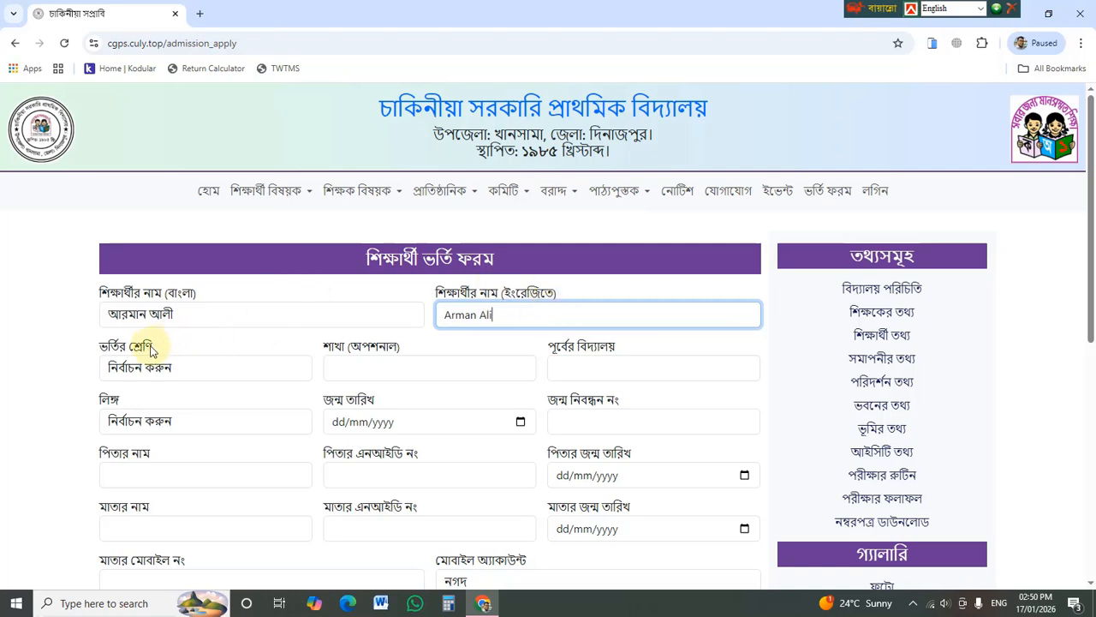
- Set class দ্বিতীয়, previous school সরকারি প্রাথমিক বিদ্যালয় and gender ছেলে
{"action": "left_click", "coordinate": [171, 367]}
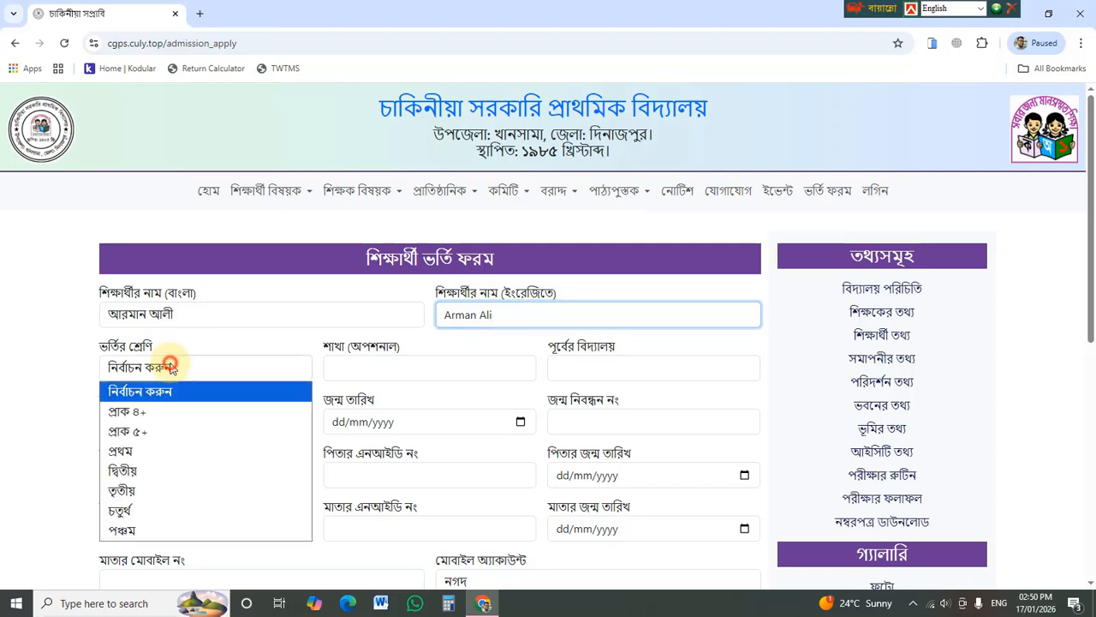
{"action": "left_click", "coordinate": [156, 471]}
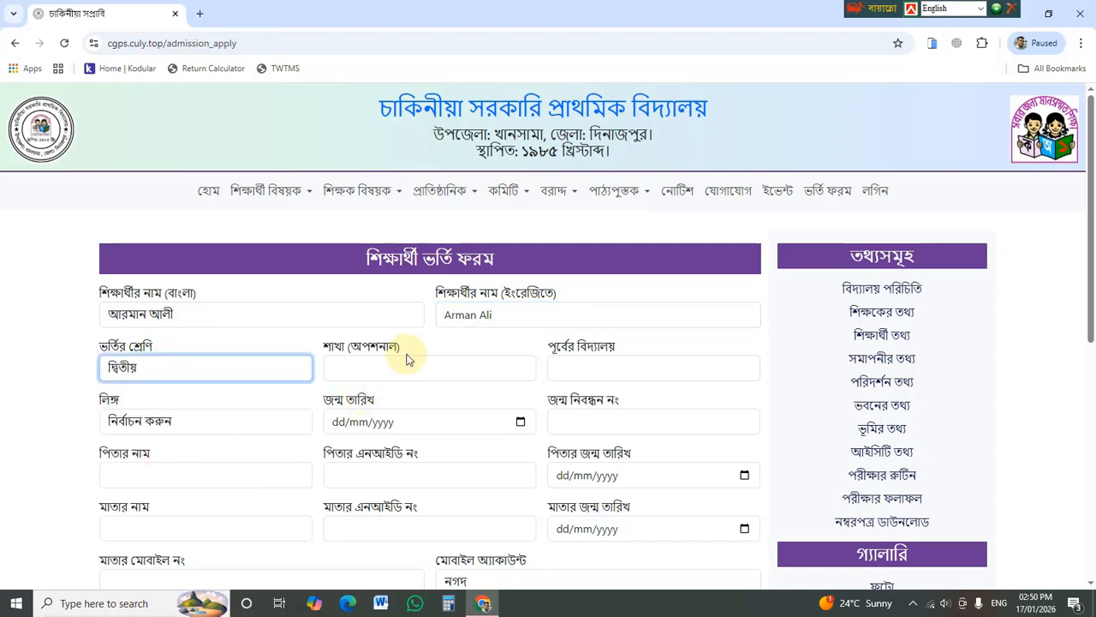
{"action": "left_click", "coordinate": [593, 365]}
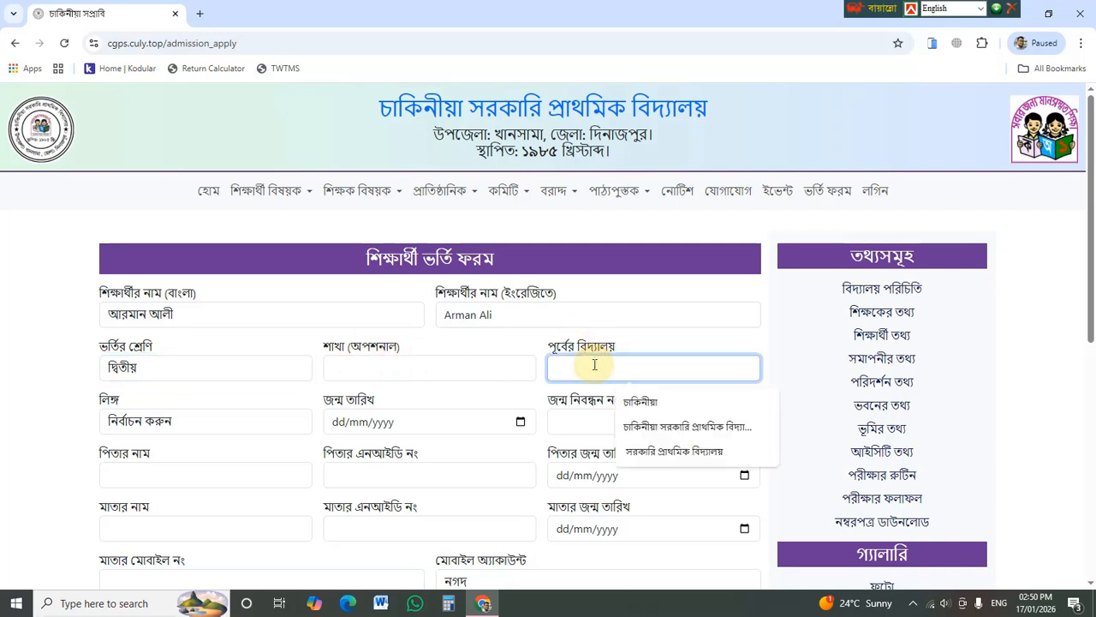
{"action": "left_click", "coordinate": [648, 451]}
{"action": "scroll", "coordinate": [445, 454], "scroll_direction": "down", "scroll_amount": 1}
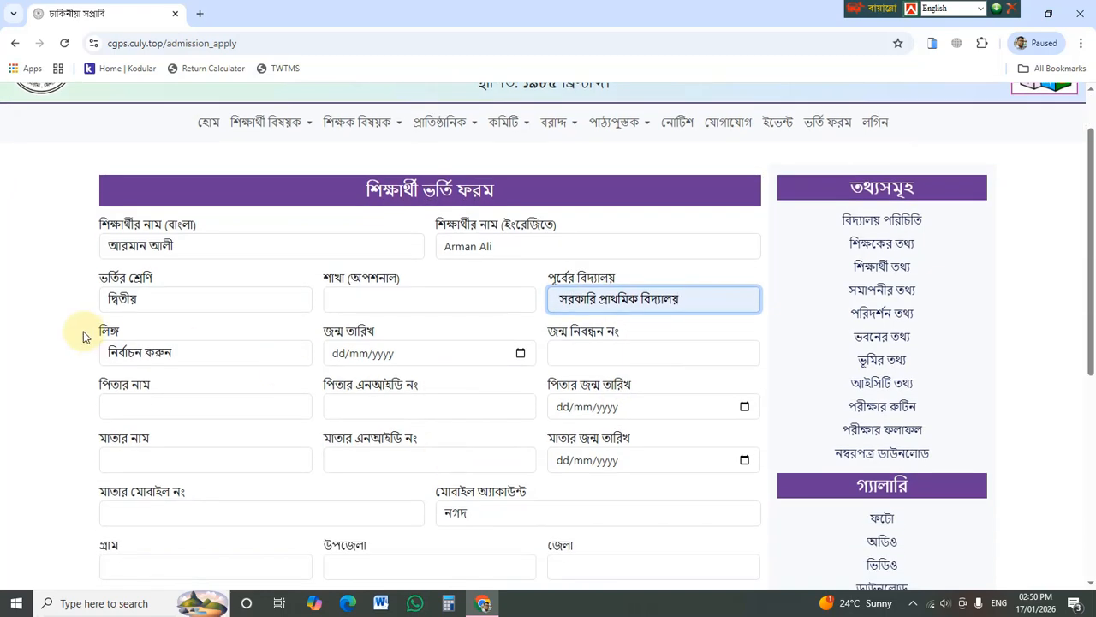
{"action": "left_click", "coordinate": [142, 356]}
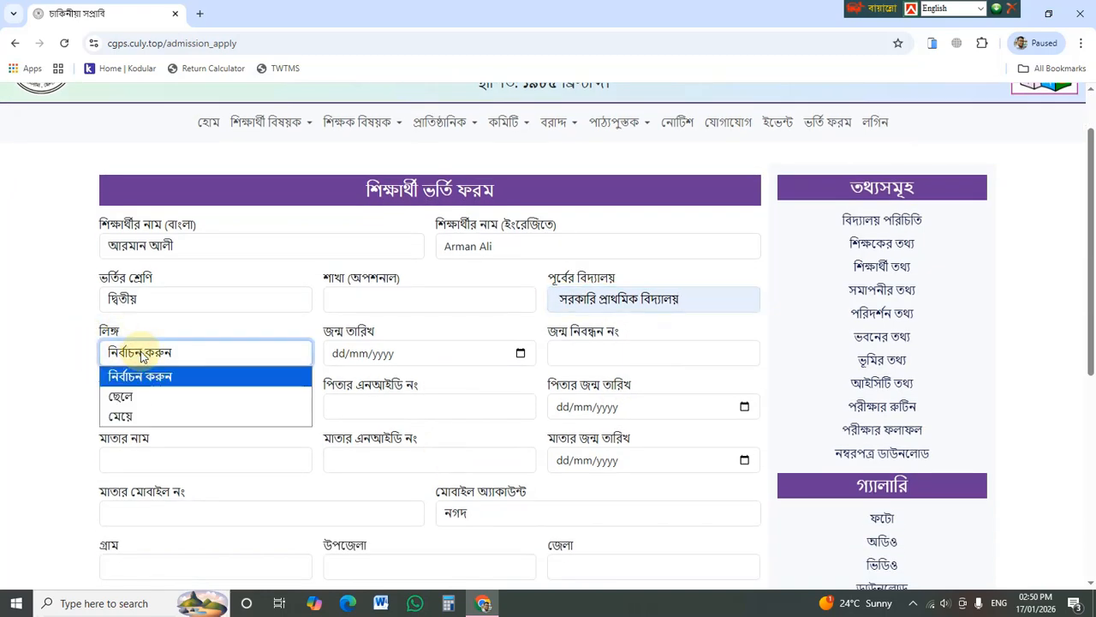
{"action": "left_click", "coordinate": [155, 396]}
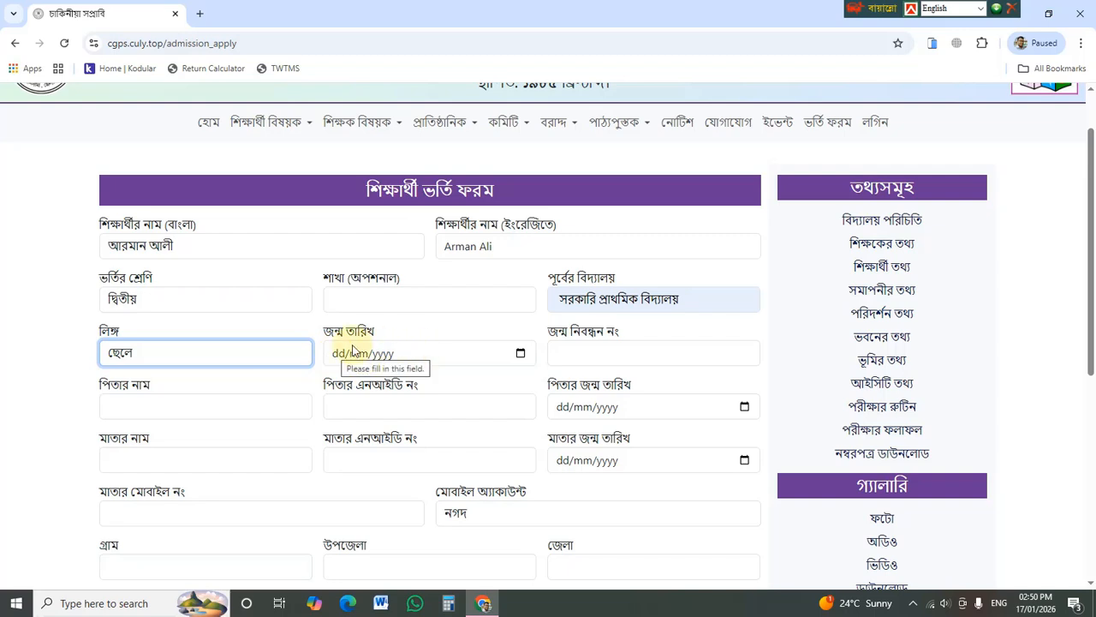
- Set the date of birth to 30/12/2025 and enter the birth registration number
{"action": "left_click", "coordinate": [519, 353]}
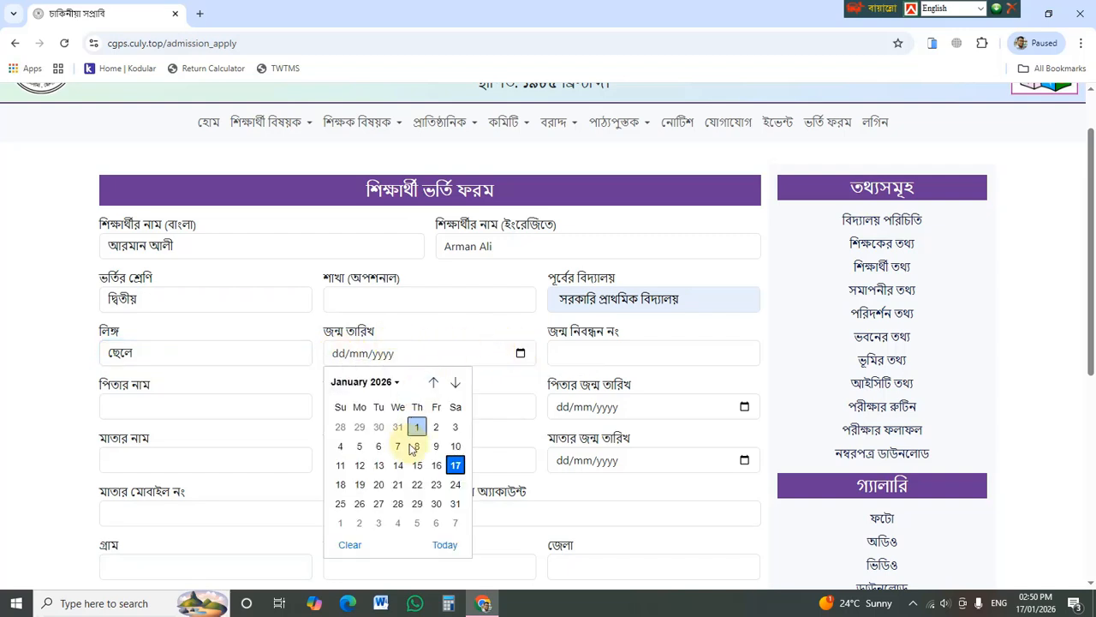
{"action": "left_click", "coordinate": [379, 427]}
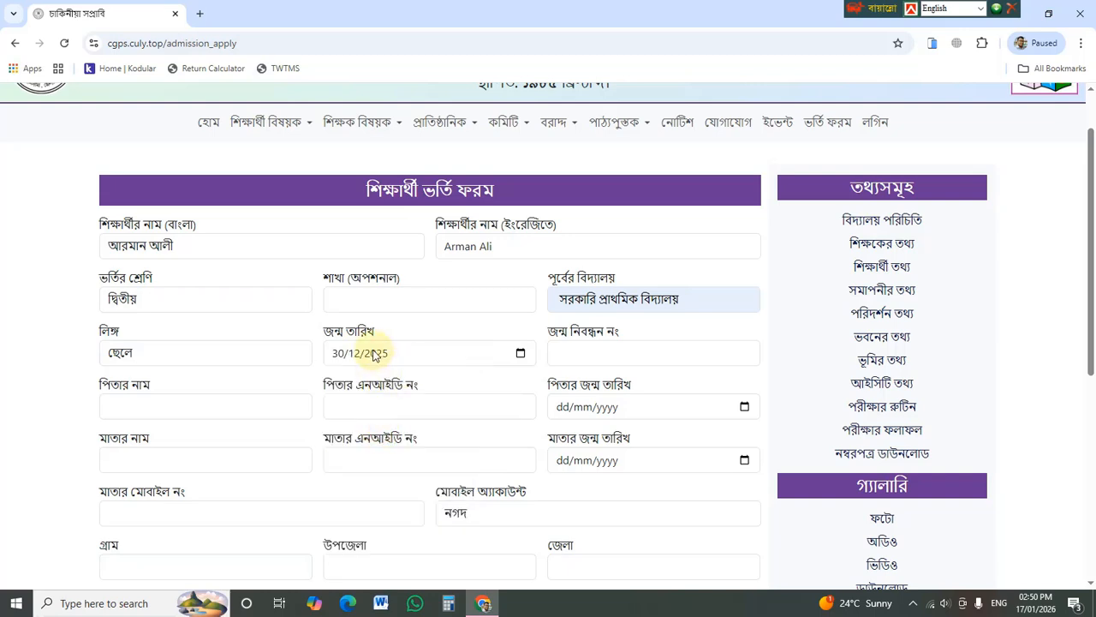
{"action": "left_click", "coordinate": [611, 353]}
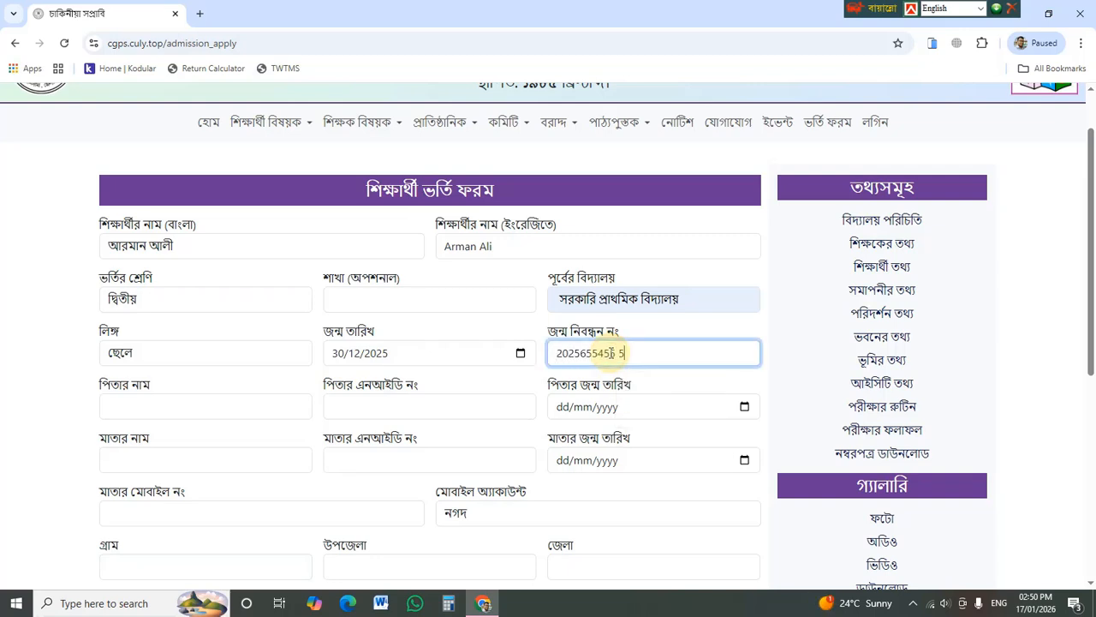
{"action": "scroll", "coordinate": [242, 410], "scroll_direction": "down", "scroll_amount": 1}
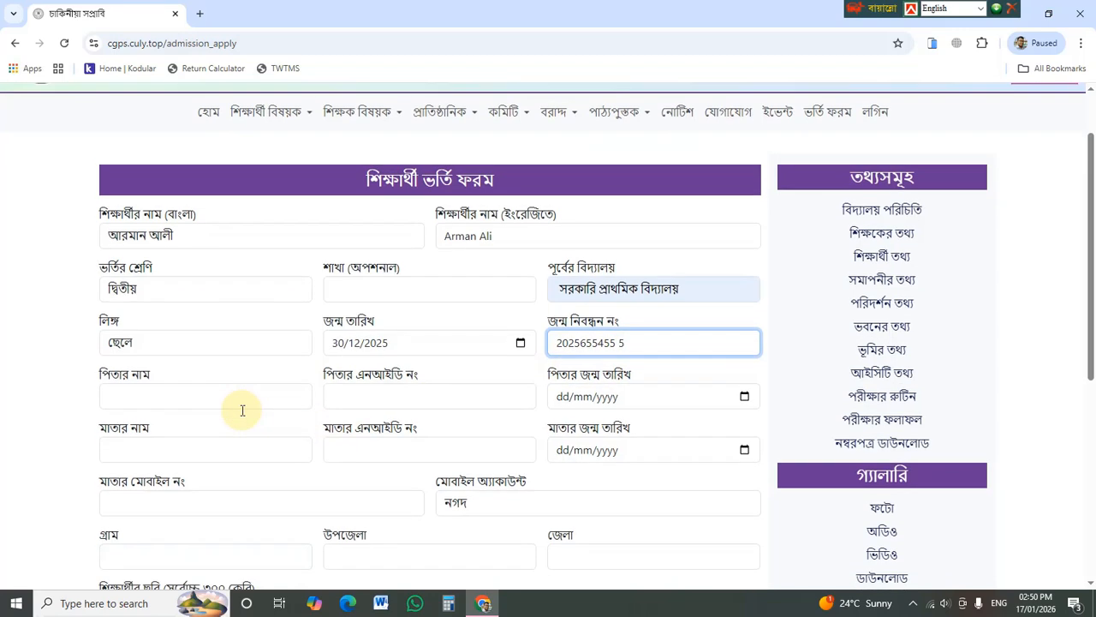
{"action": "scroll", "coordinate": [242, 410], "scroll_direction": "down", "scroll_amount": 1}
- Enter the father's name and NID number, and set his birth date to 28/12/2025
{"action": "left_click", "coordinate": [215, 335]}
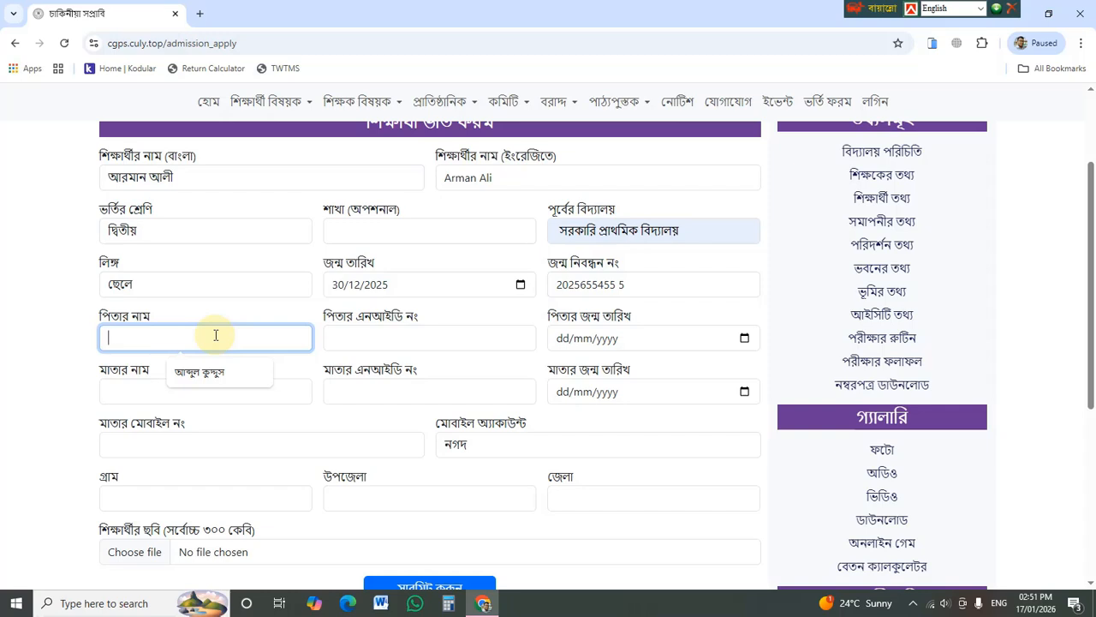
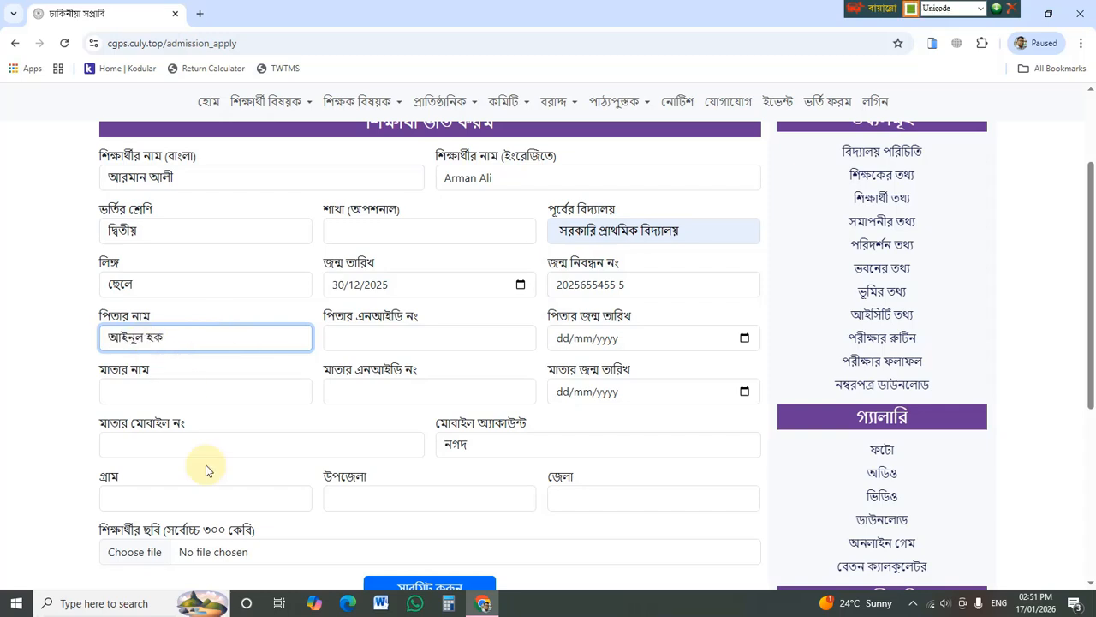
{"action": "left_click", "coordinate": [391, 340]}
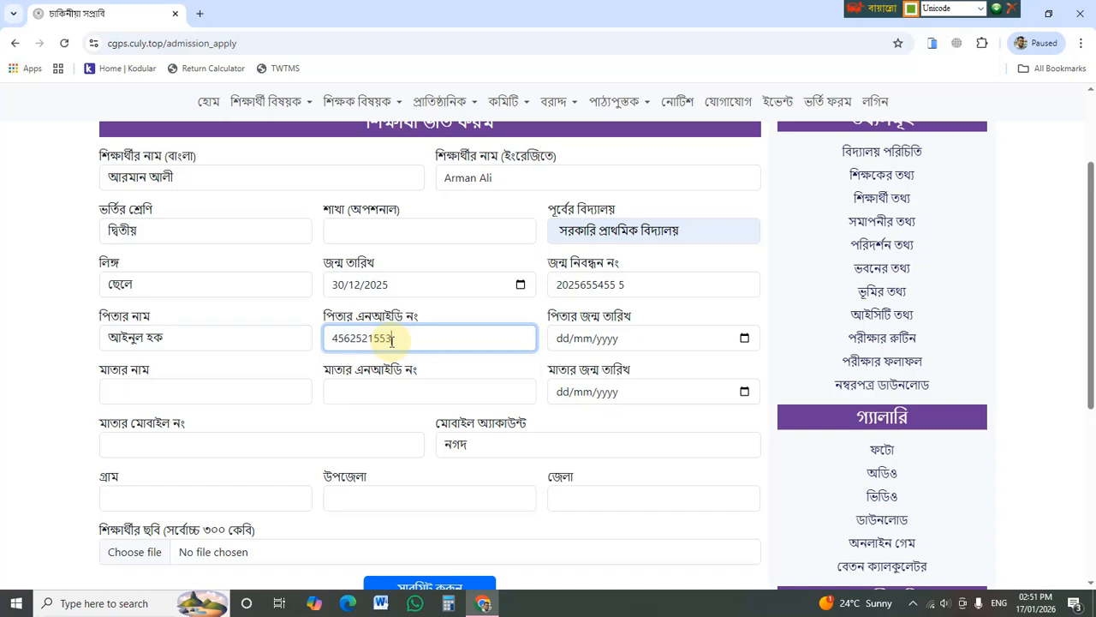
{"action": "left_click", "coordinate": [742, 338]}
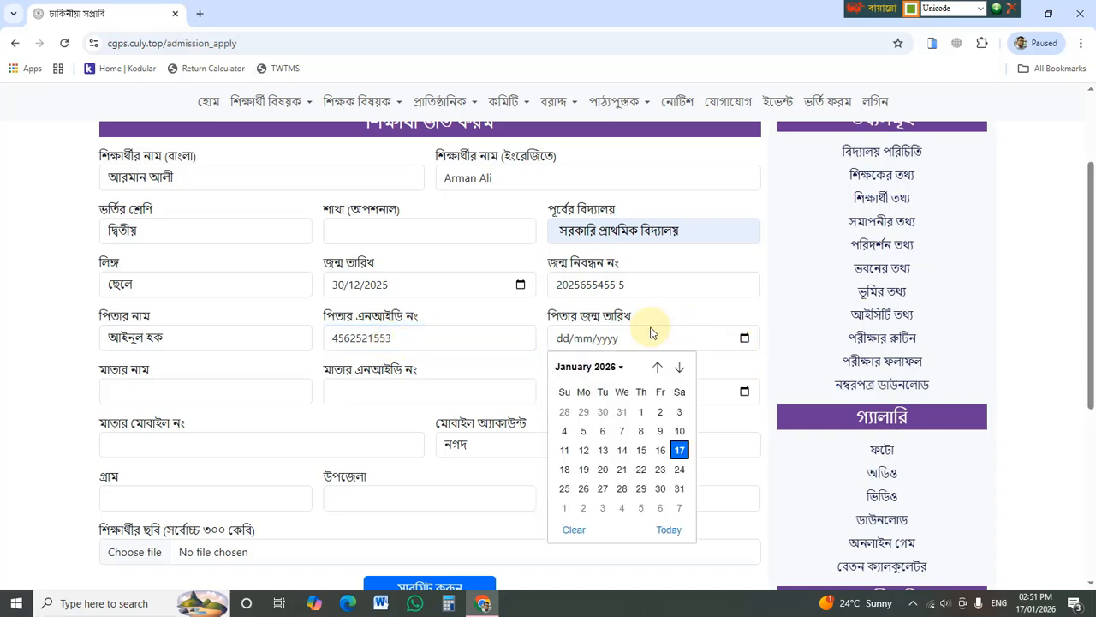
{"action": "left_click", "coordinate": [565, 411]}
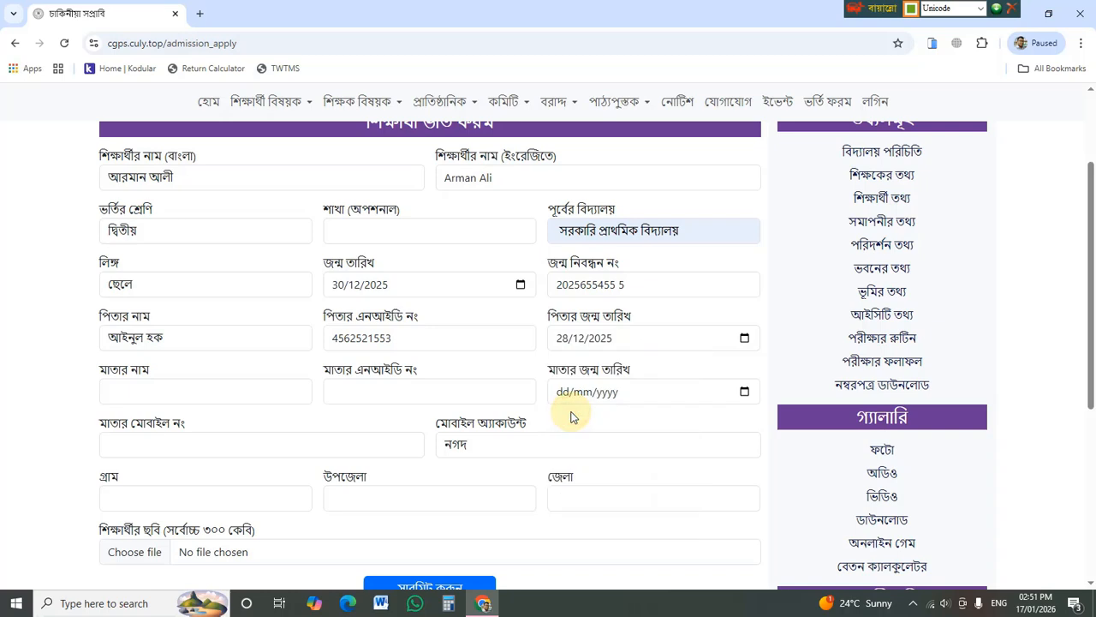
{"action": "scroll", "coordinate": [137, 402], "scroll_direction": "down", "scroll_amount": 1}
- Enter the mother's name and NID number, and set her birth date to 29/12/2025
{"action": "left_click", "coordinate": [165, 318]}
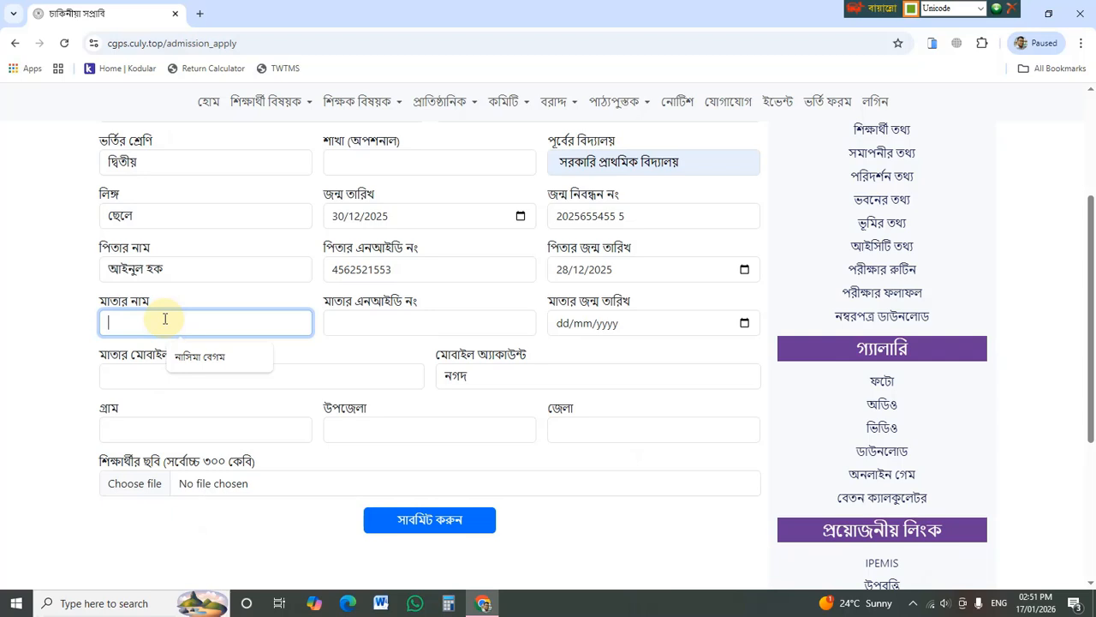
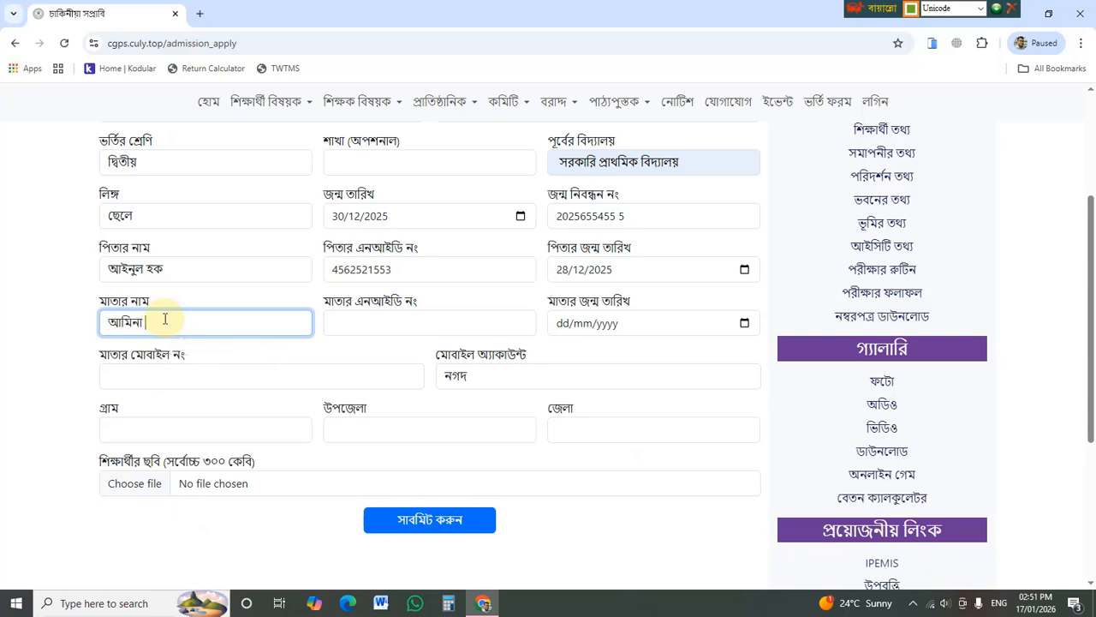
{"action": "left_click", "coordinate": [343, 322]}
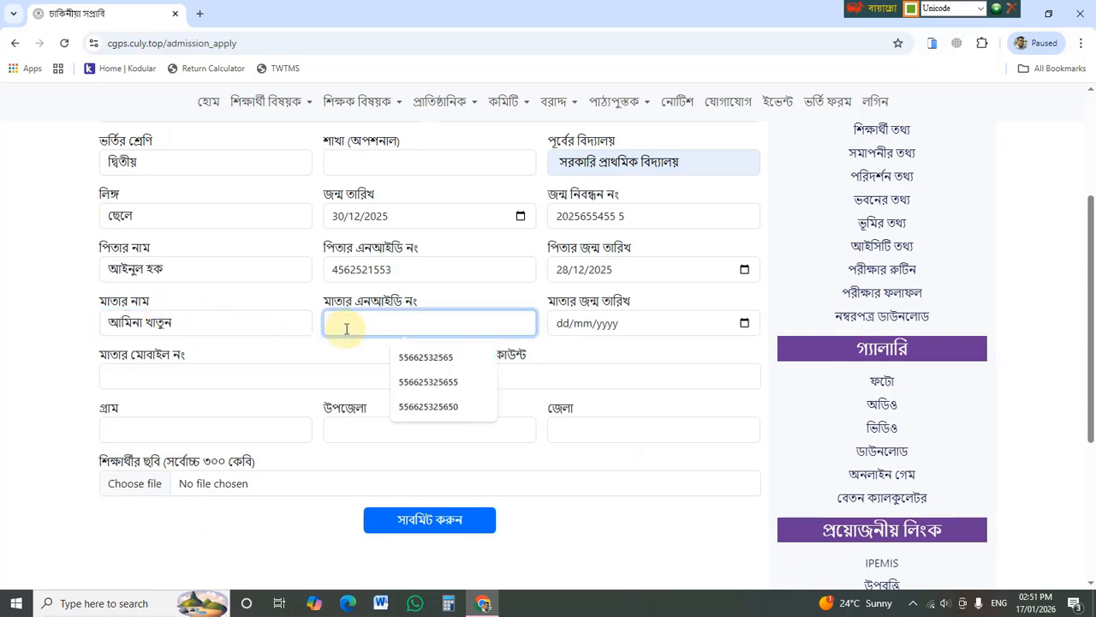
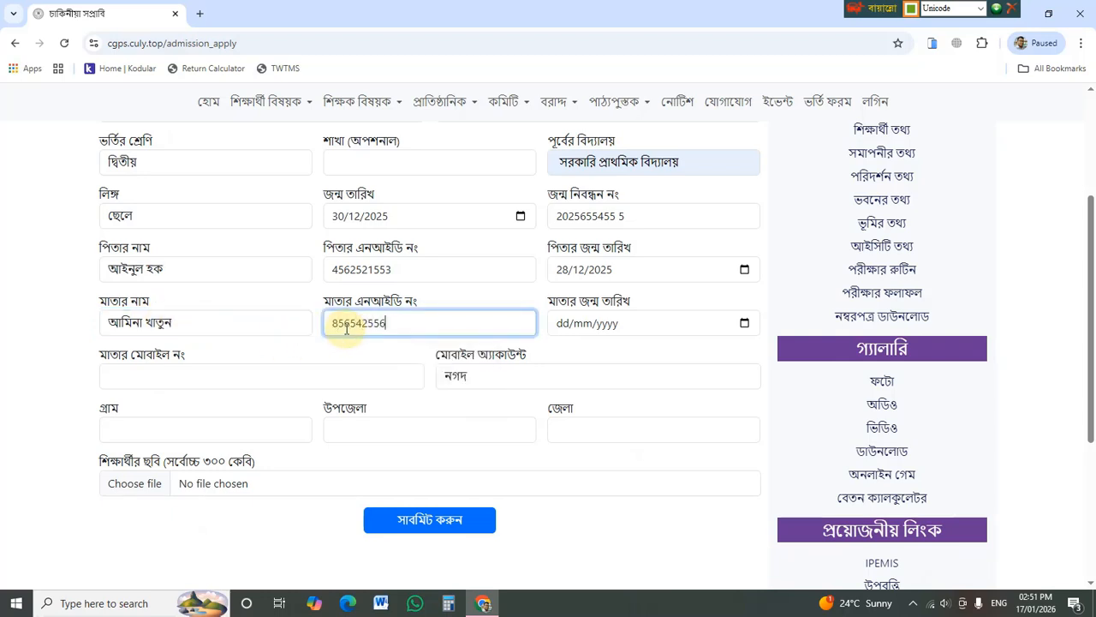
{"action": "left_click", "coordinate": [744, 323]}
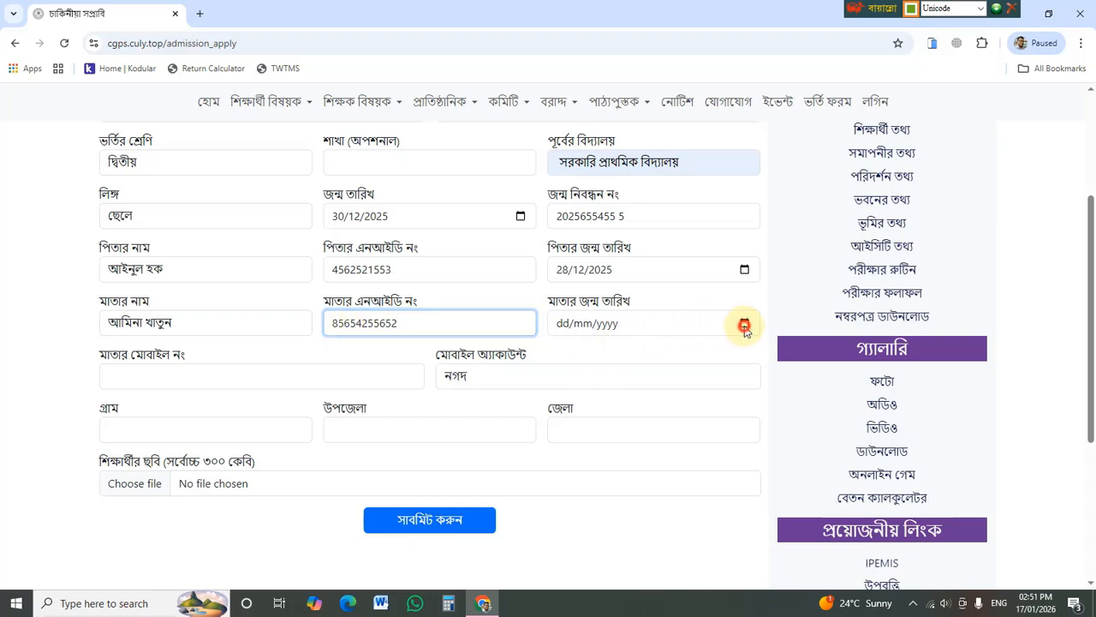
{"action": "scroll", "coordinate": [583, 400], "scroll_direction": "up", "scroll_amount": 1}
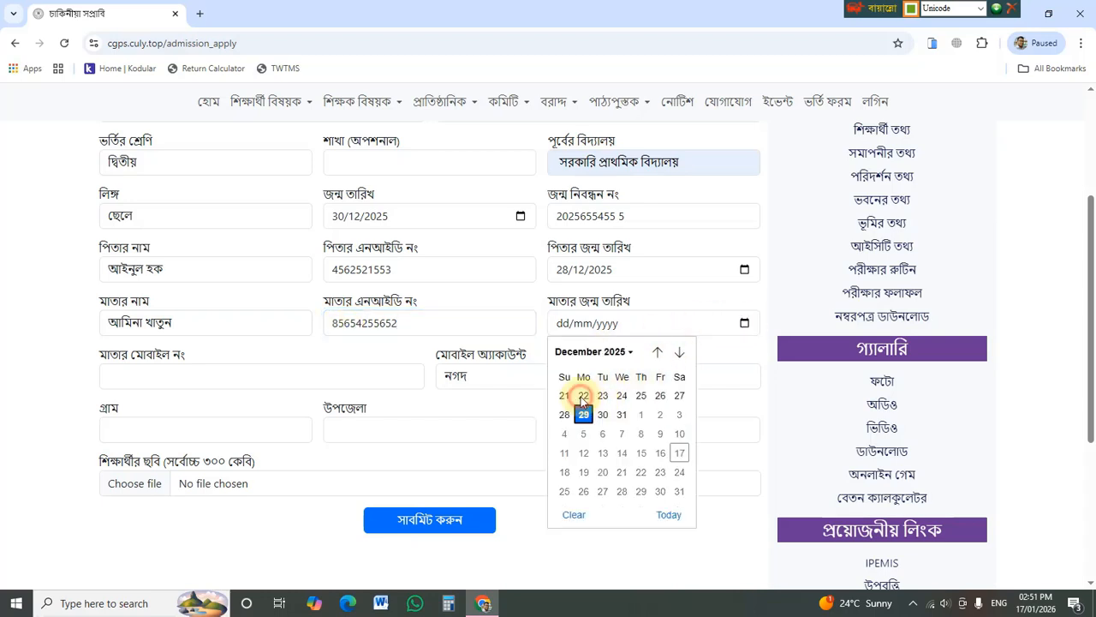
{"action": "key", "text": "Return"}
{"action": "scroll", "coordinate": [580, 400], "scroll_direction": "down", "scroll_amount": 1}
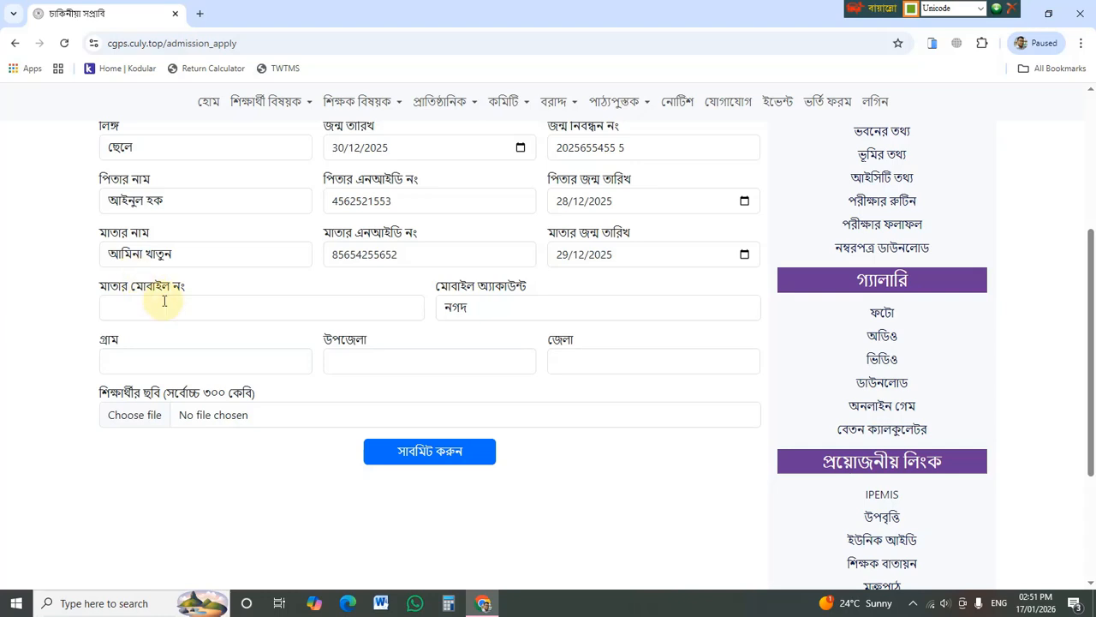
- Enter the mother's mobile number, choose নগদ as the mobile account, and start the village name
{"action": "left_click", "coordinate": [176, 302]}
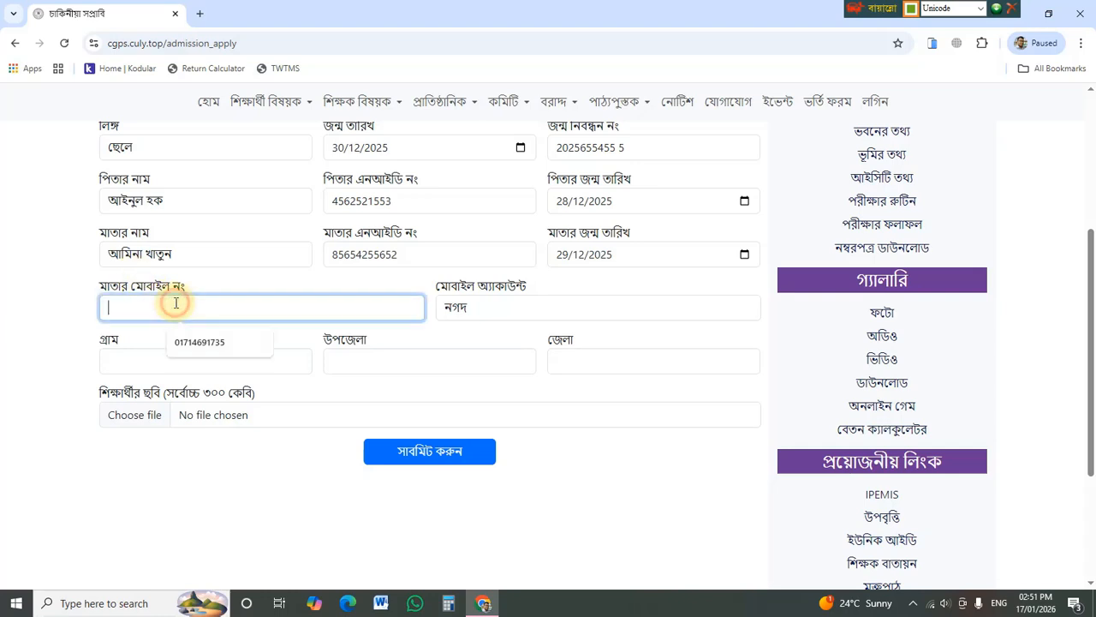
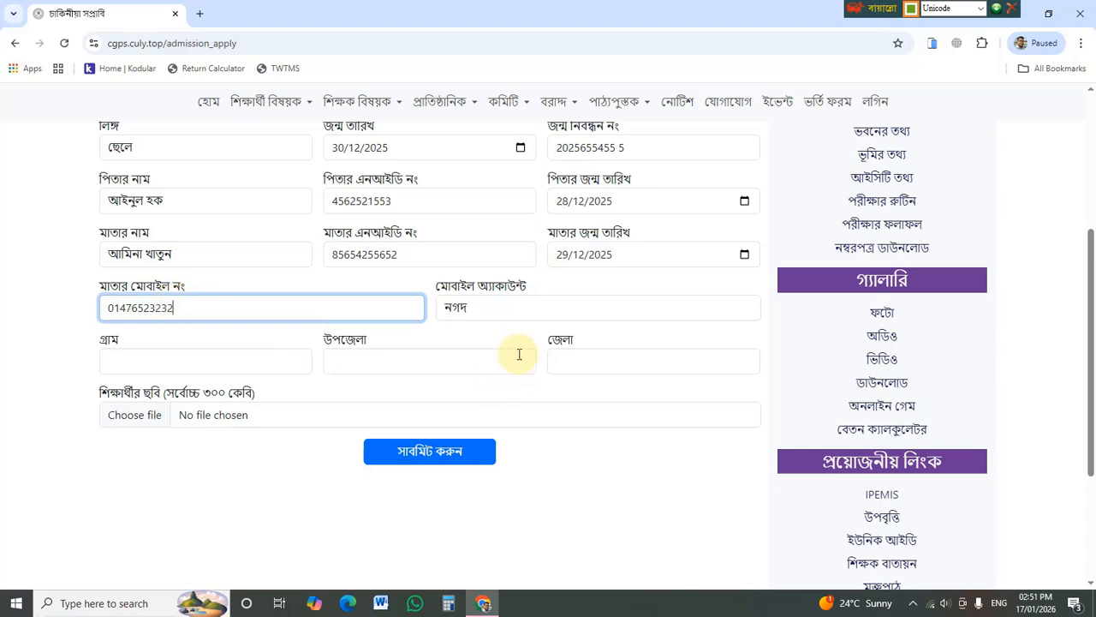
{"action": "left_click", "coordinate": [471, 306]}
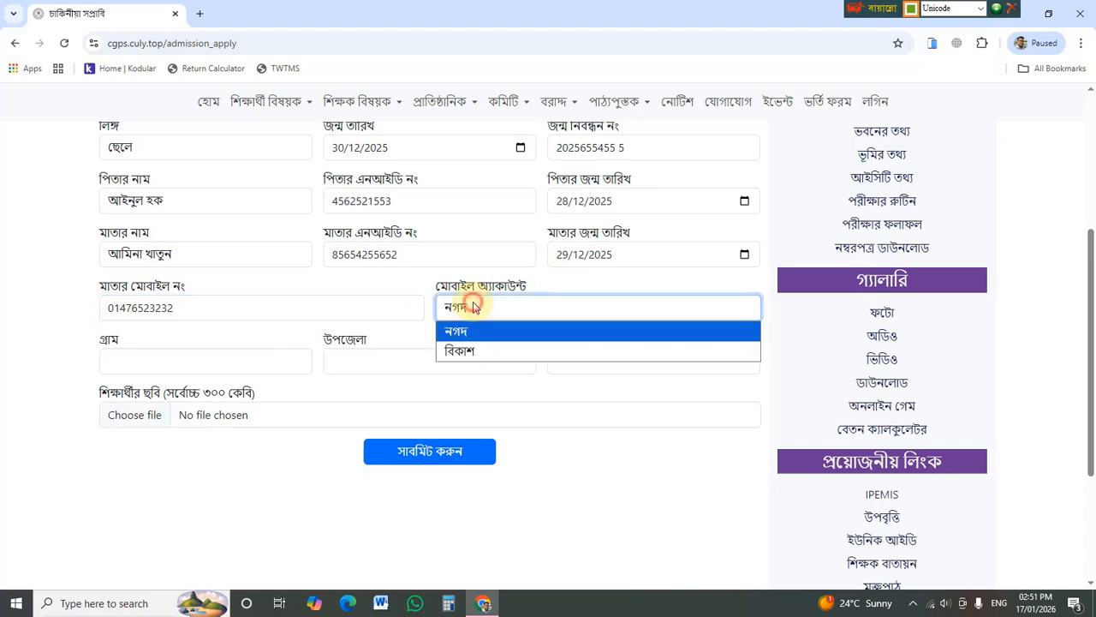
{"action": "left_click", "coordinate": [484, 332]}
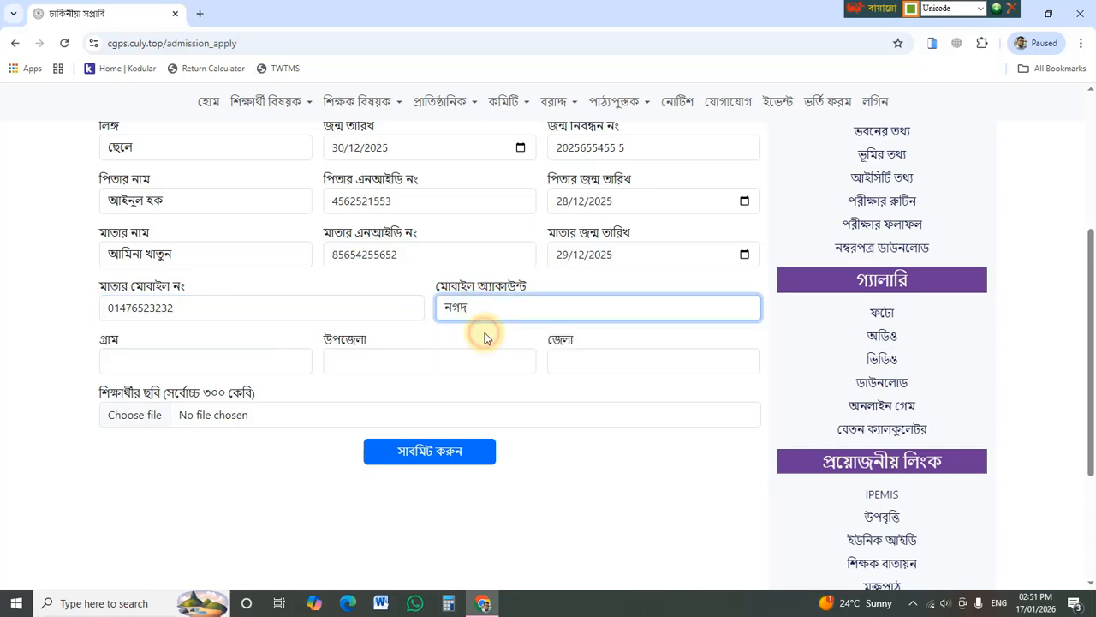
{"action": "scroll", "coordinate": [210, 366], "scroll_direction": "down", "scroll_amount": 1}
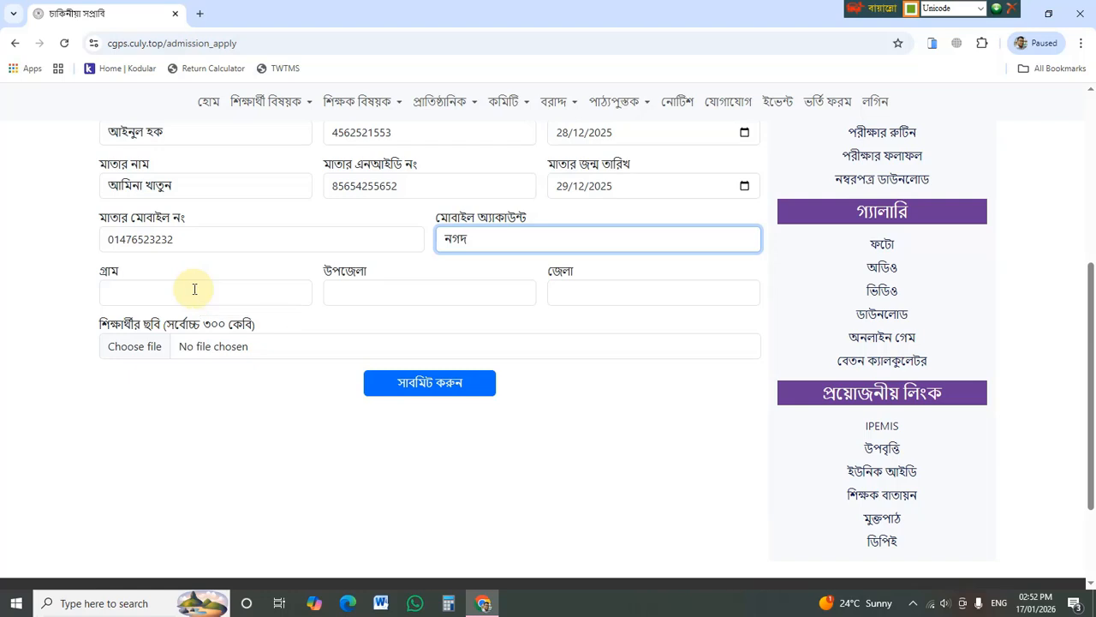
{"action": "left_click", "coordinate": [210, 295]}
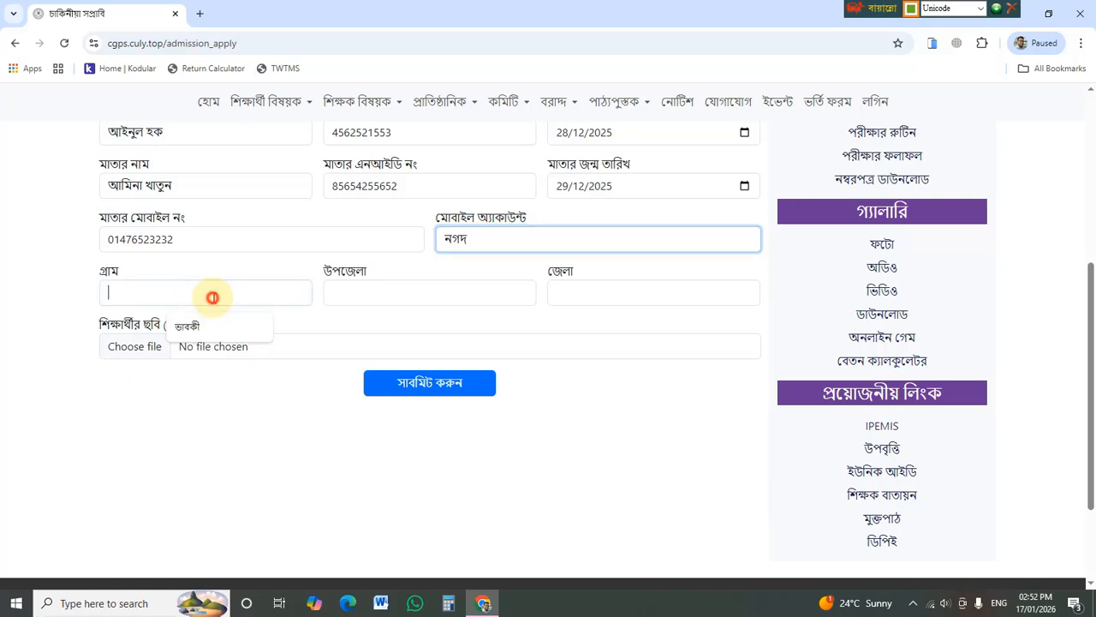
{"action": "type", "text": "চিকিলী"}
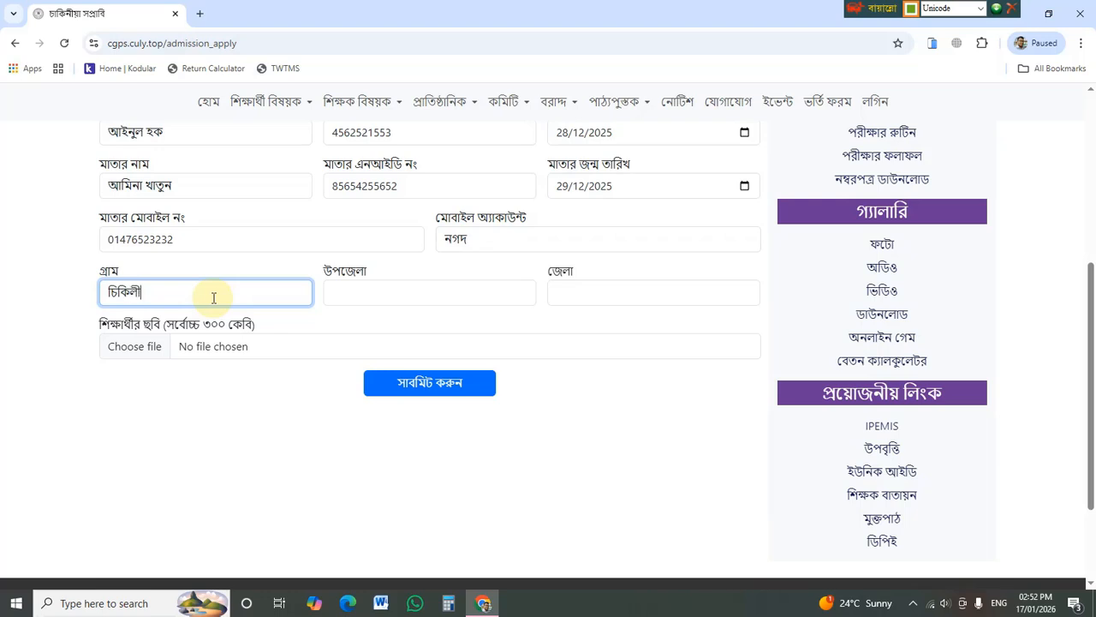
- Type the upazila in উপজেলা and select the suggested district in জেলা
{"action": "left_click", "coordinate": [400, 288]}
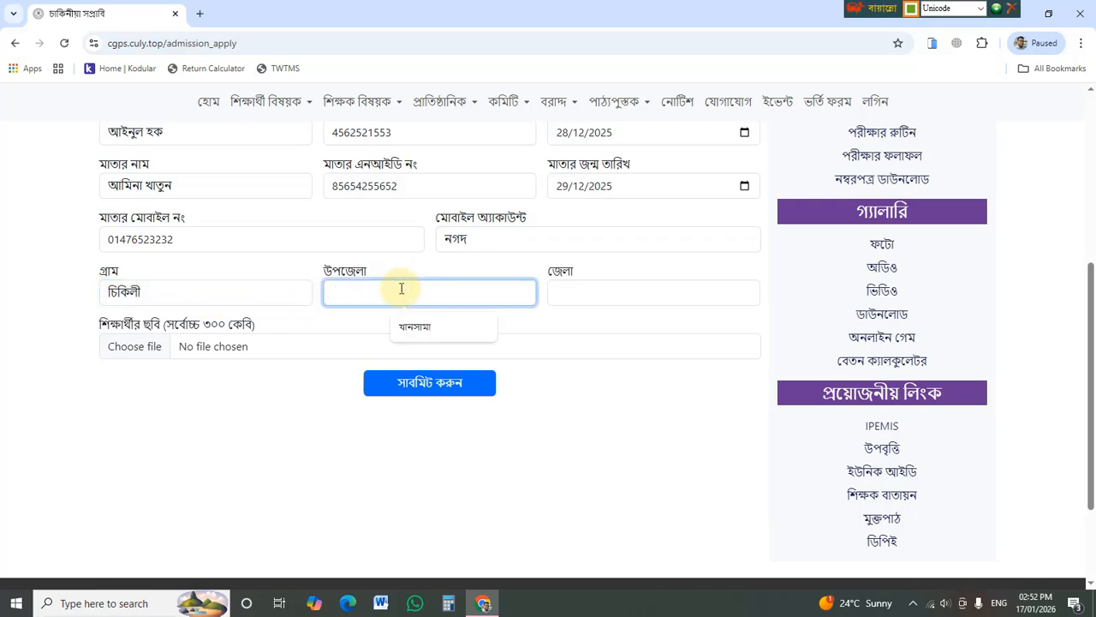
{"action": "type", "text": "চিরিরবন্দর"}
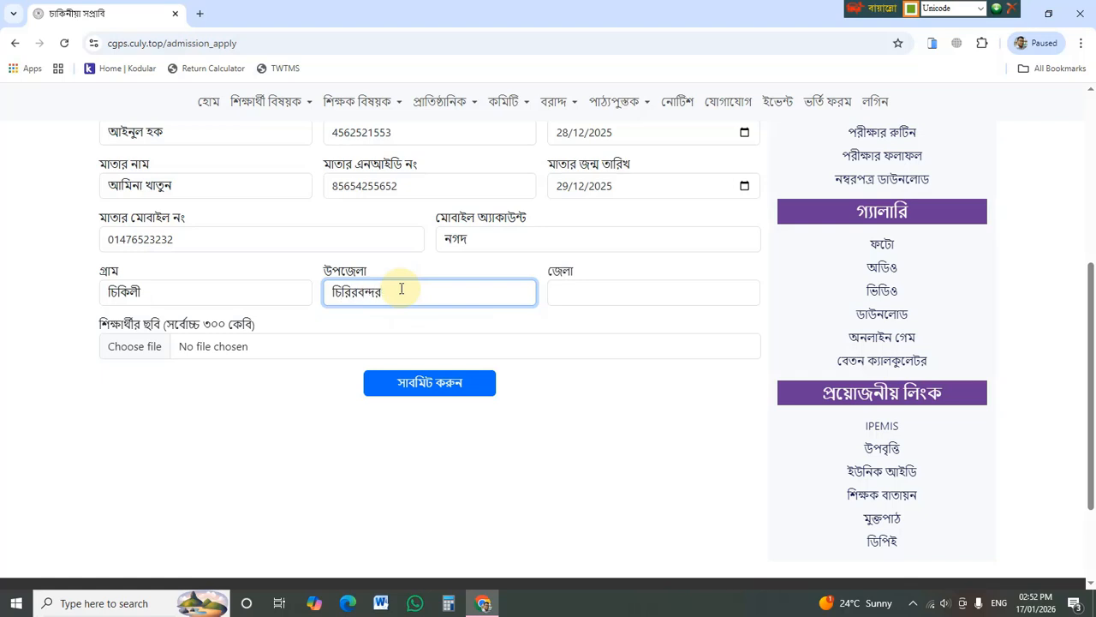
{"action": "left_click", "coordinate": [596, 297]}
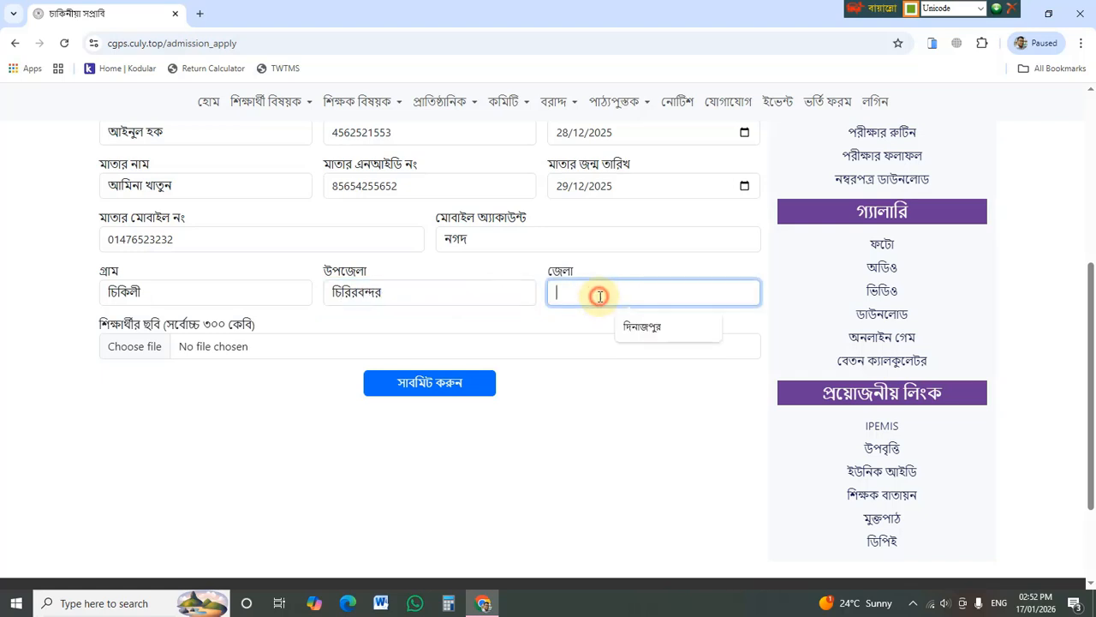
{"action": "left_click", "coordinate": [640, 327]}
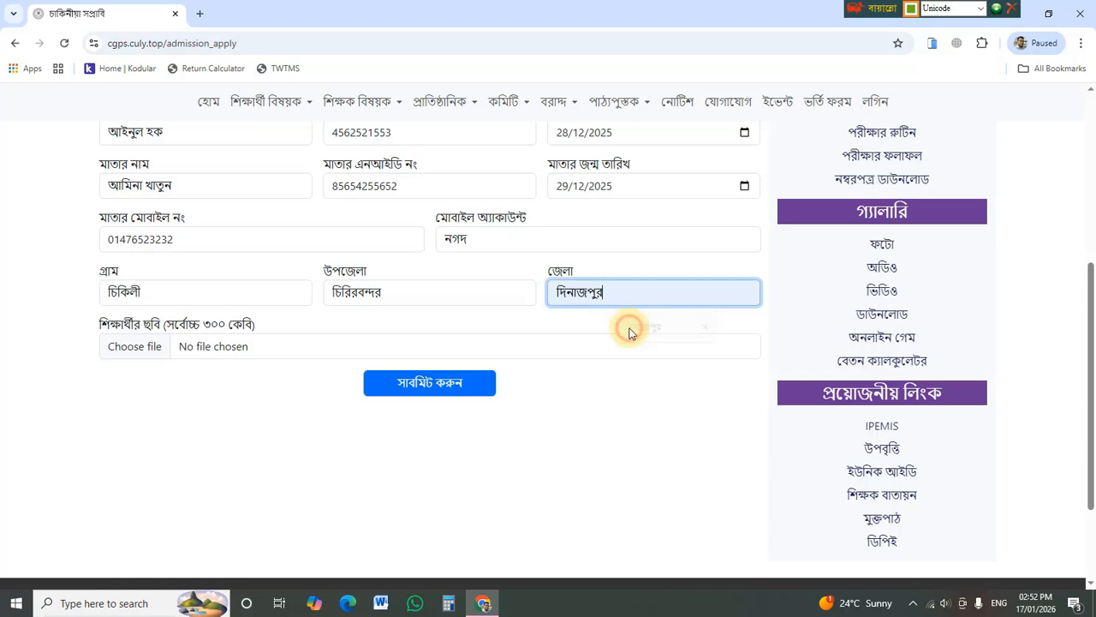
{"action": "scroll", "coordinate": [135, 348], "scroll_direction": "down", "scroll_amount": 2}
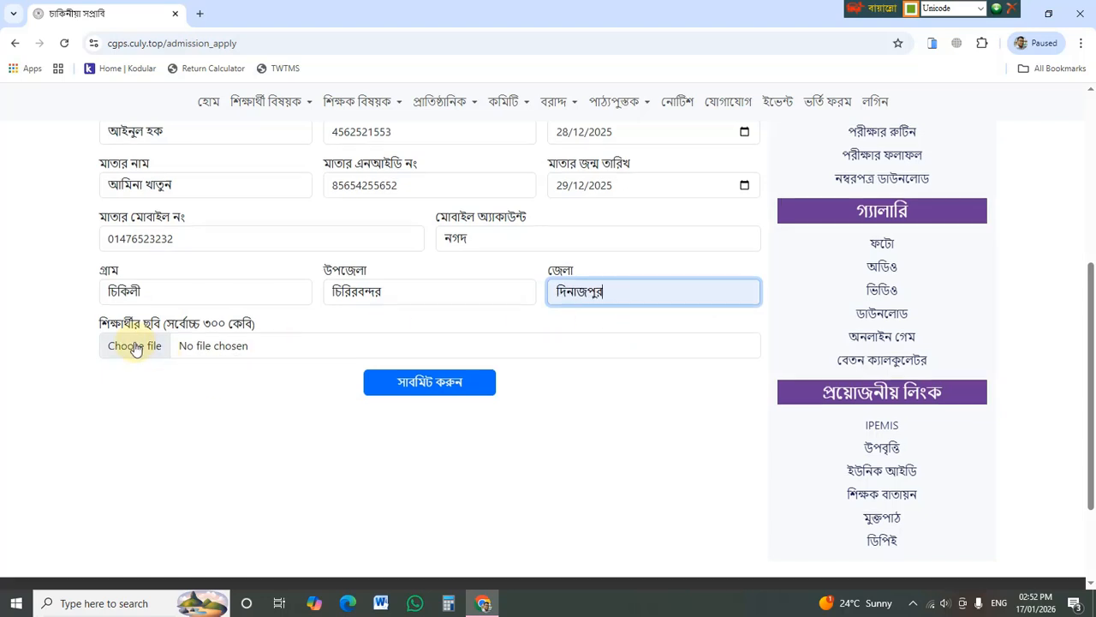
{"action": "scroll", "coordinate": [135, 348], "scroll_direction": "up", "scroll_amount": 2}
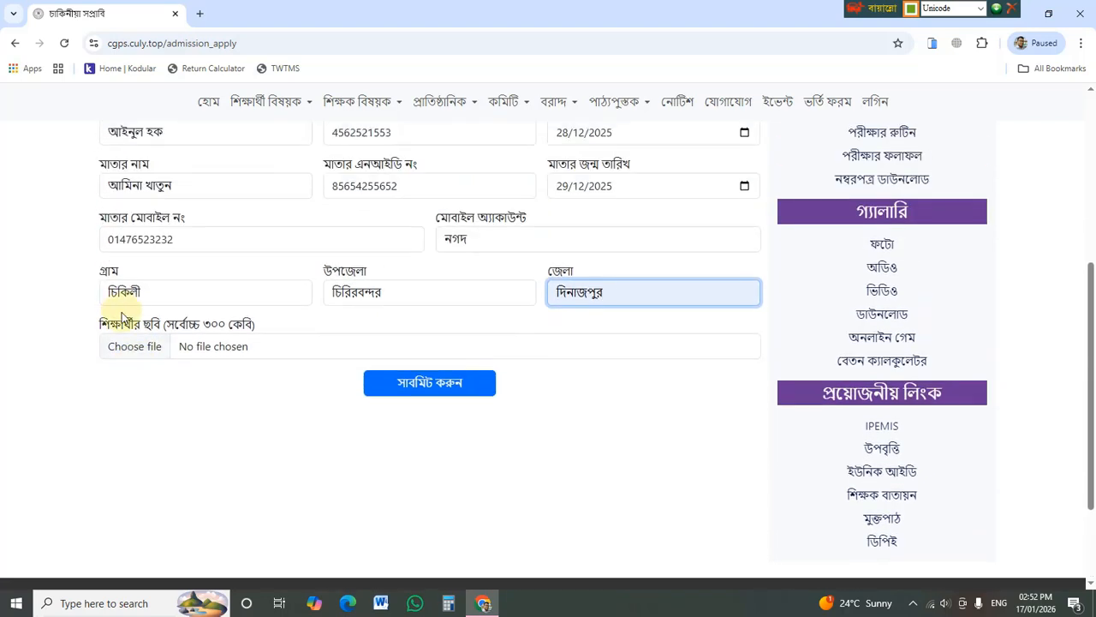
- Attach the boy's portrait Fatema-Son.jpg as the student photo
{"action": "left_click", "coordinate": [150, 352]}
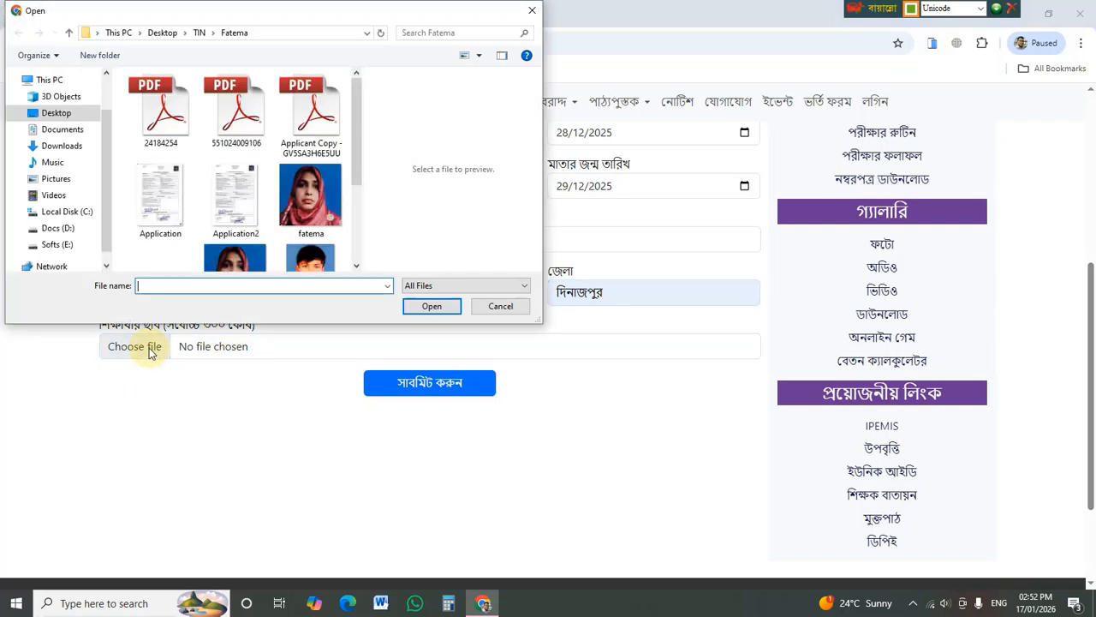
{"action": "scroll", "coordinate": [247, 247], "scroll_direction": "down", "scroll_amount": 3}
{"action": "left_click", "coordinate": [315, 185]}
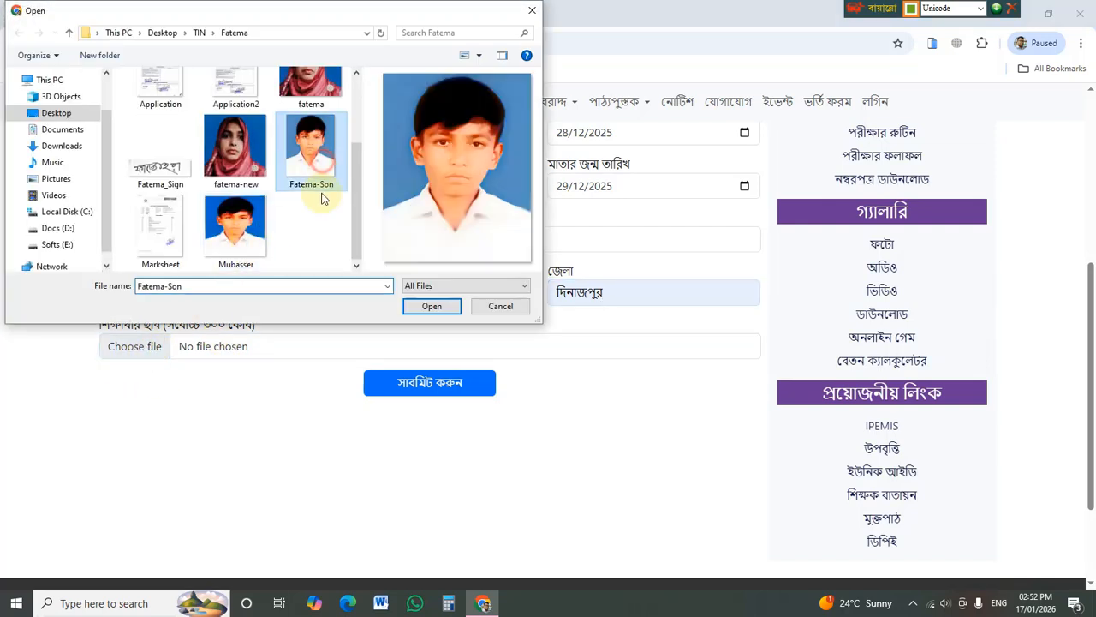
{"action": "left_click", "coordinate": [433, 309]}
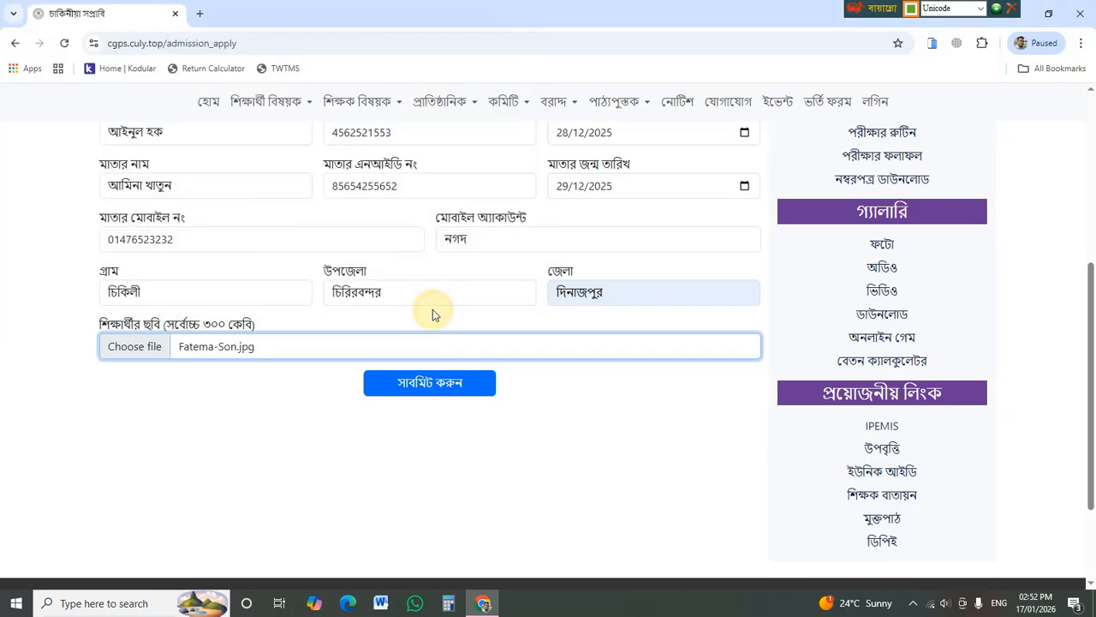
{"action": "scroll", "coordinate": [300, 409], "scroll_direction": "down", "scroll_amount": 1}
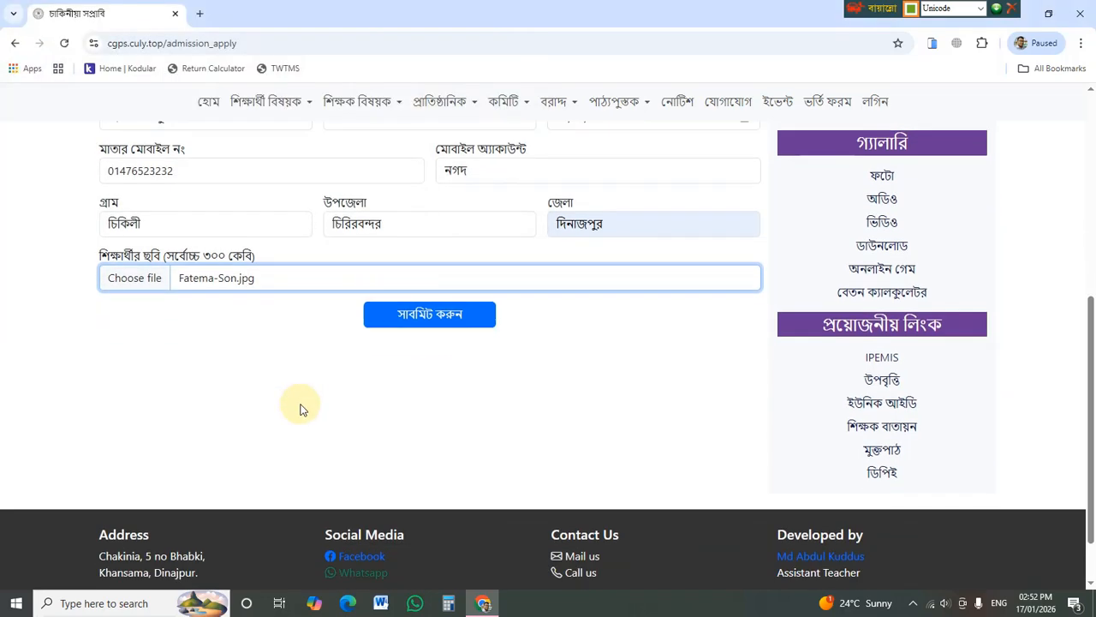
- Submit the admission form with সাবমিট করুন and get the application ID 2 confirmation
{"action": "left_click", "coordinate": [415, 324]}
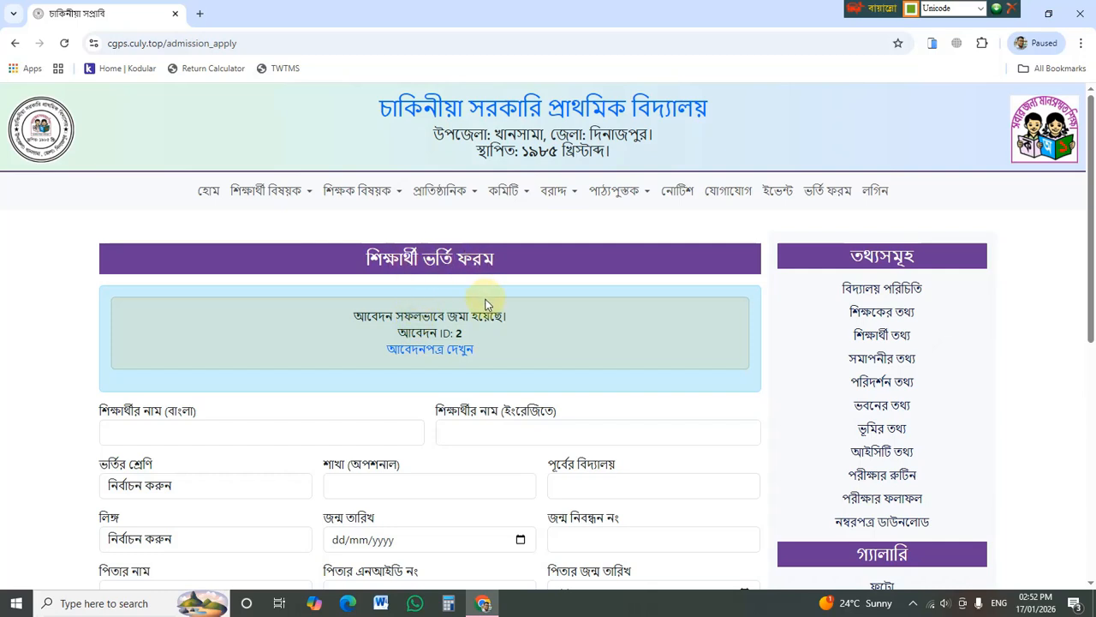
{"action": "scroll", "coordinate": [486, 308], "scroll_direction": "down", "scroll_amount": 1}
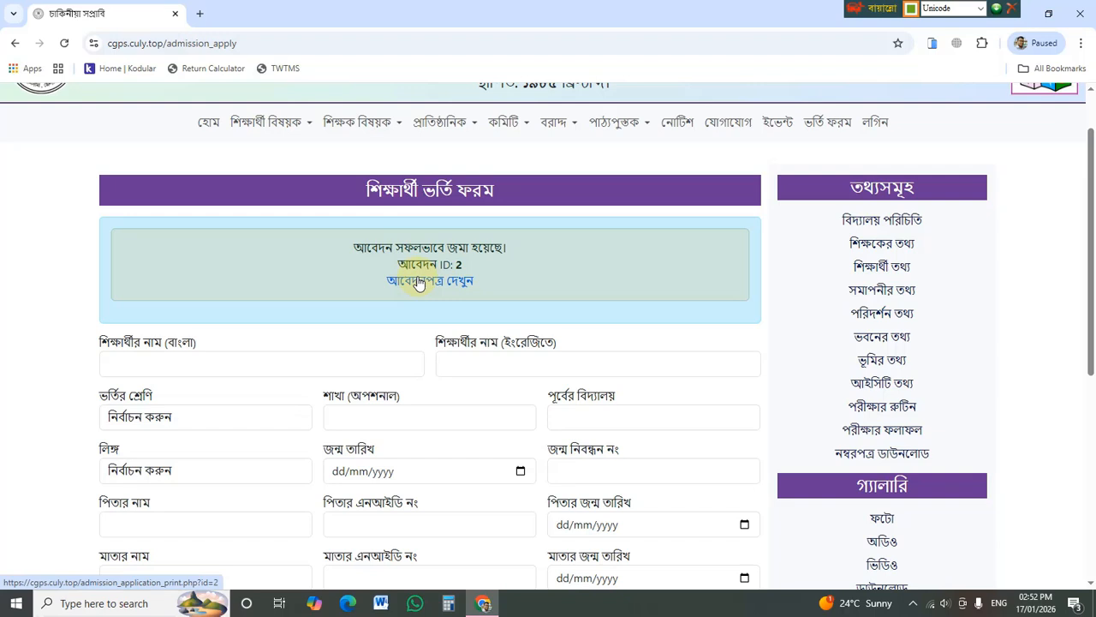
- Open the submitted application ID 2 and bring up its print dialog
{"action": "left_click", "coordinate": [419, 282]}
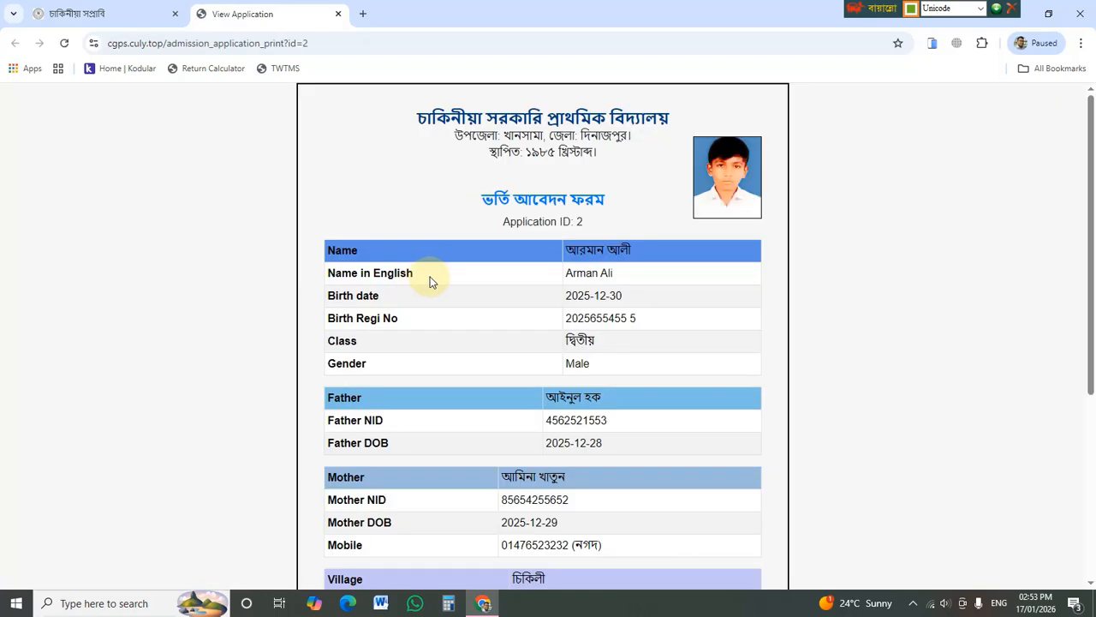
{"action": "scroll", "coordinate": [430, 282], "scroll_direction": "down", "scroll_amount": 4}
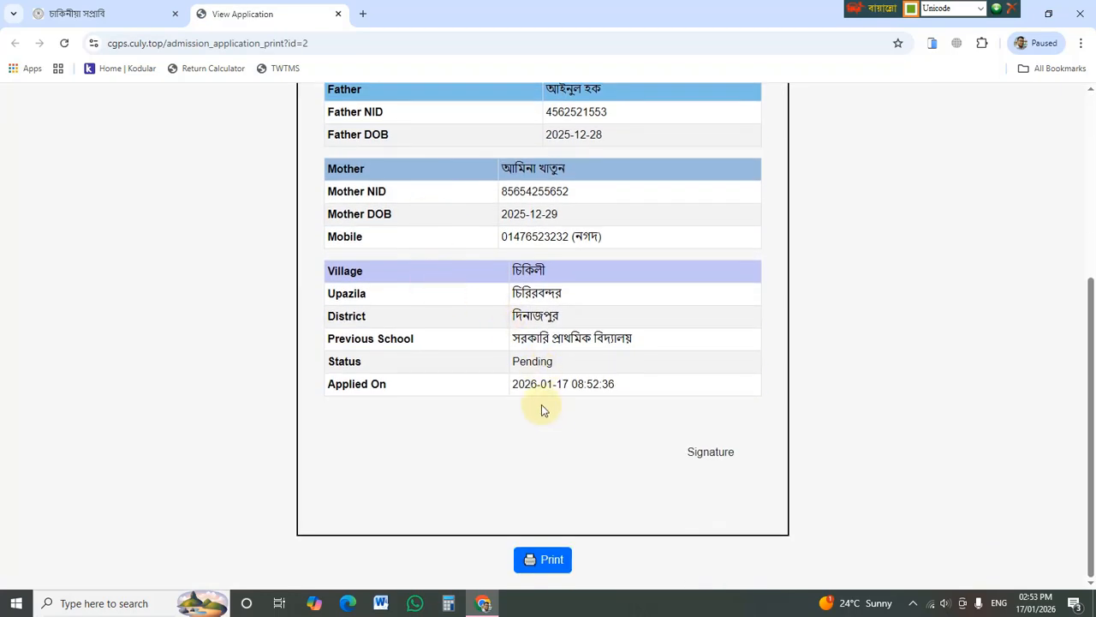
{"action": "left_click", "coordinate": [569, 559]}
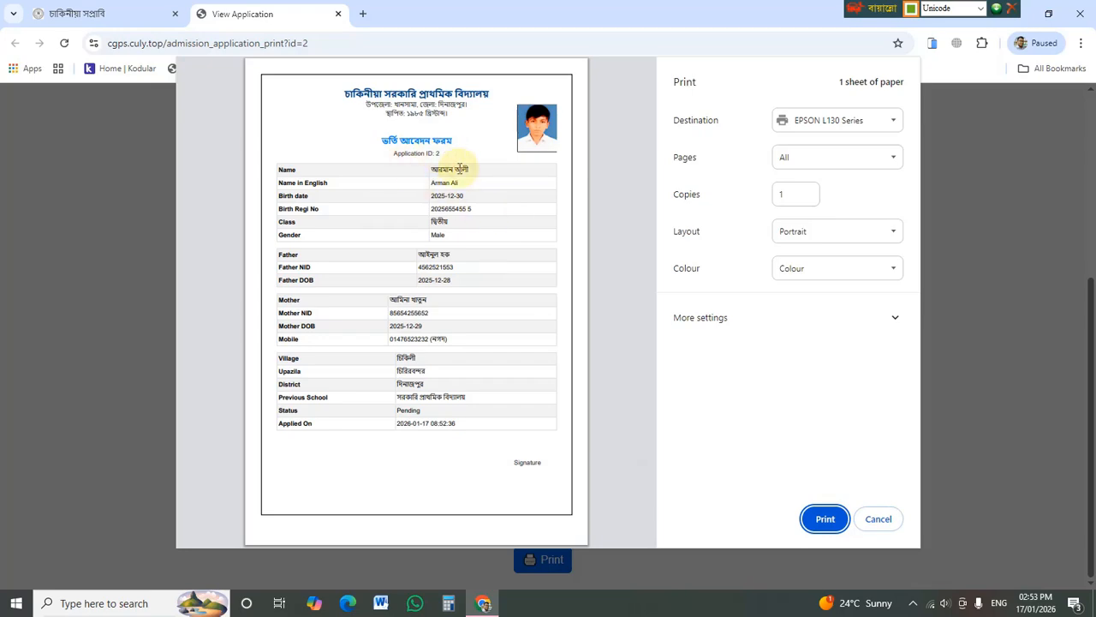
- Cancel printing and return to the admission form tab, scrolled to the top
{"action": "left_click", "coordinate": [891, 519]}
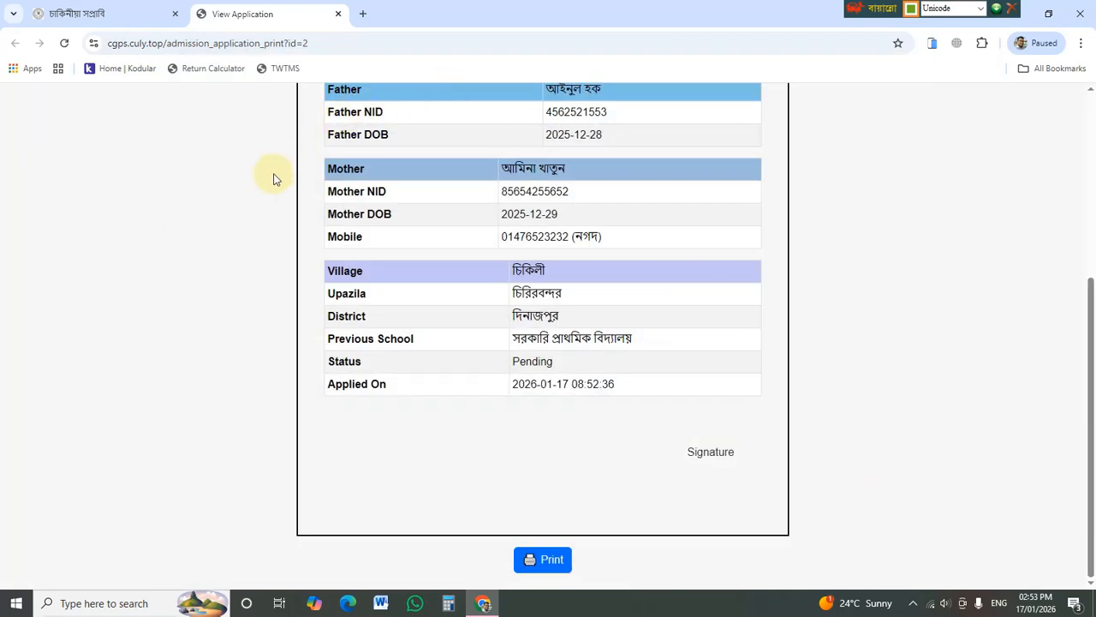
{"action": "scroll", "coordinate": [274, 178], "scroll_direction": "up", "scroll_amount": 3}
{"action": "left_click", "coordinate": [85, 13]}
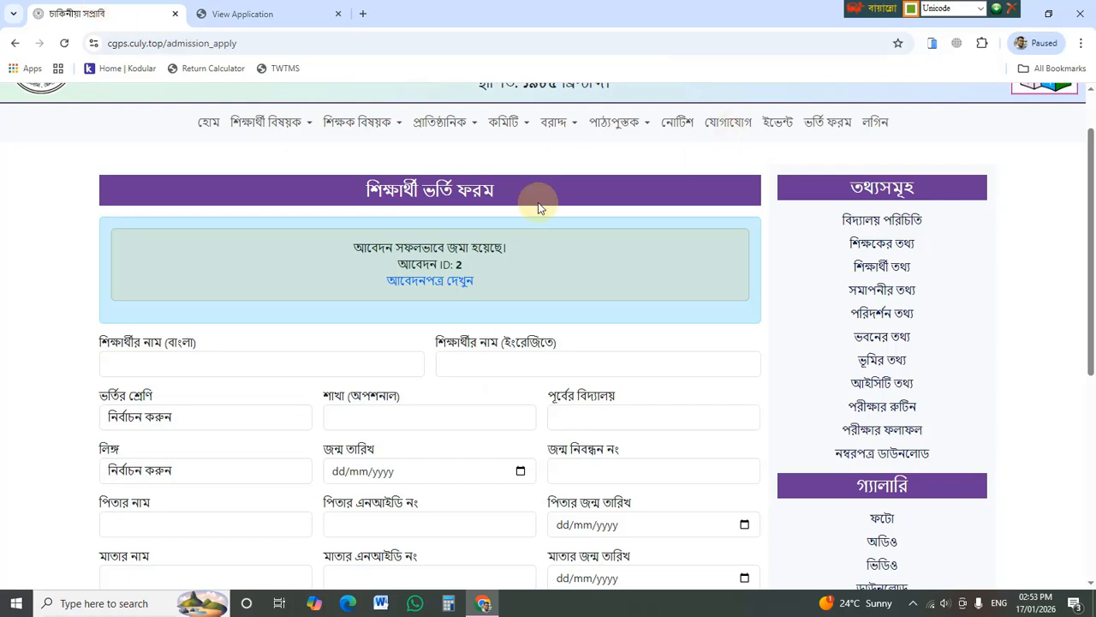
{"action": "scroll", "coordinate": [710, 313], "scroll_direction": "up", "scroll_amount": 1}
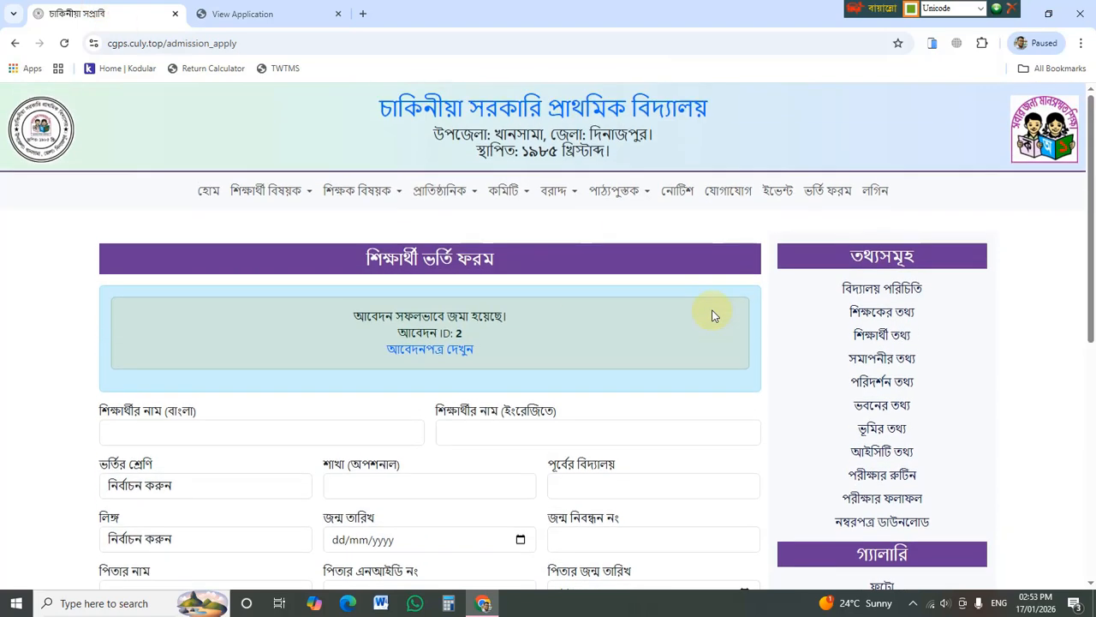
- Log in with the autofilled admin credentials to reach the dashboard listing 185 students and 5 teachers
{"action": "left_click", "coordinate": [875, 190]}
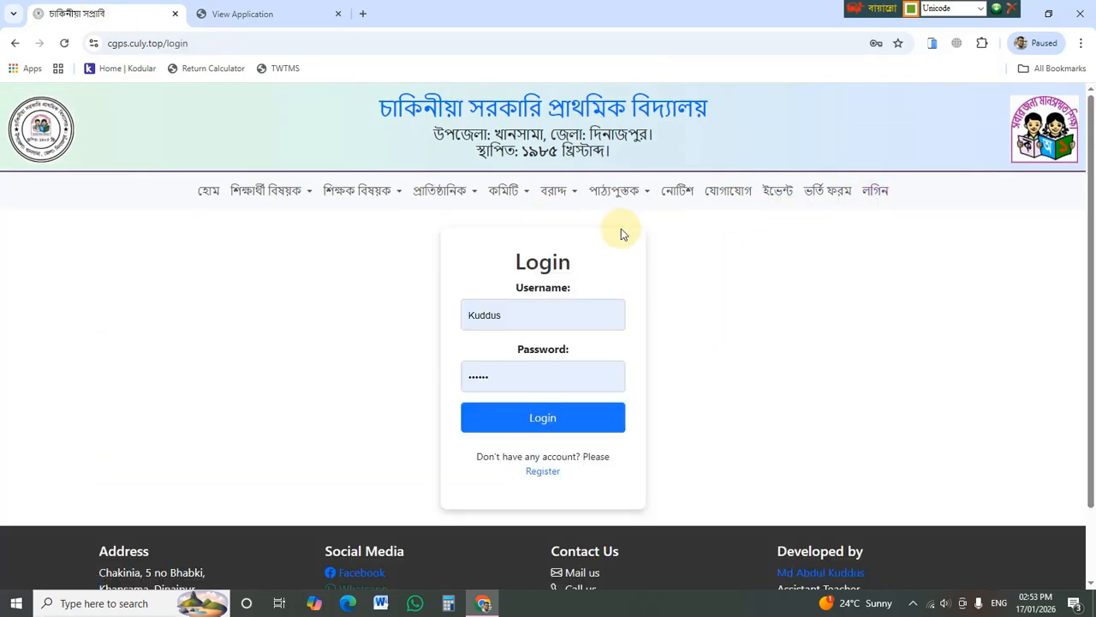
{"action": "left_click", "coordinate": [590, 420]}
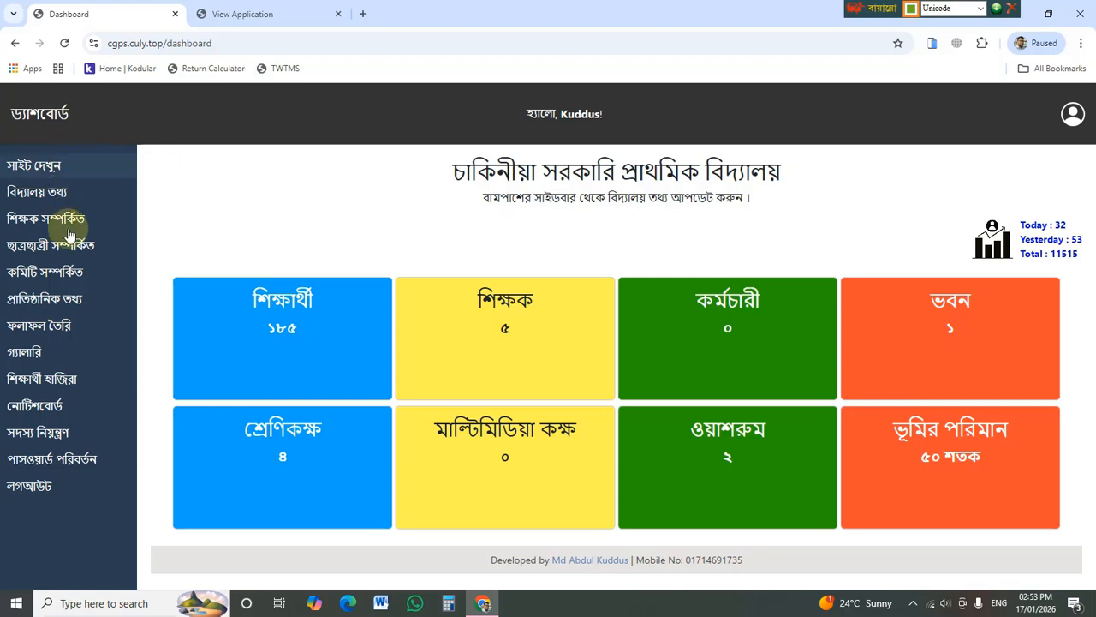
{"action": "mouse_move", "coordinate": [79, 246]}
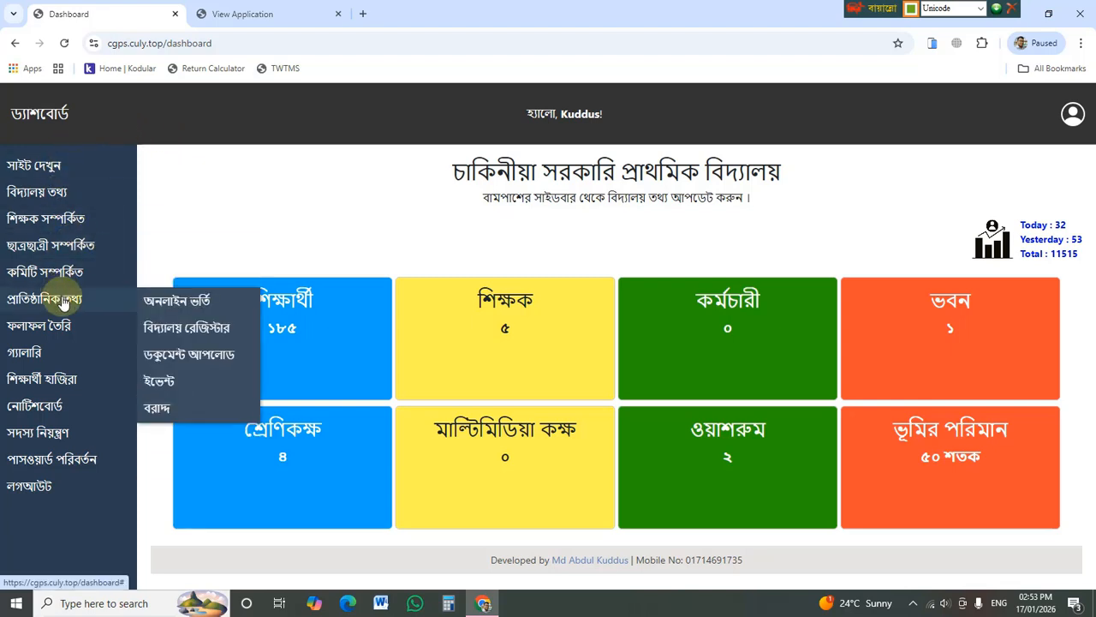
{"action": "mouse_move", "coordinate": [123, 305]}
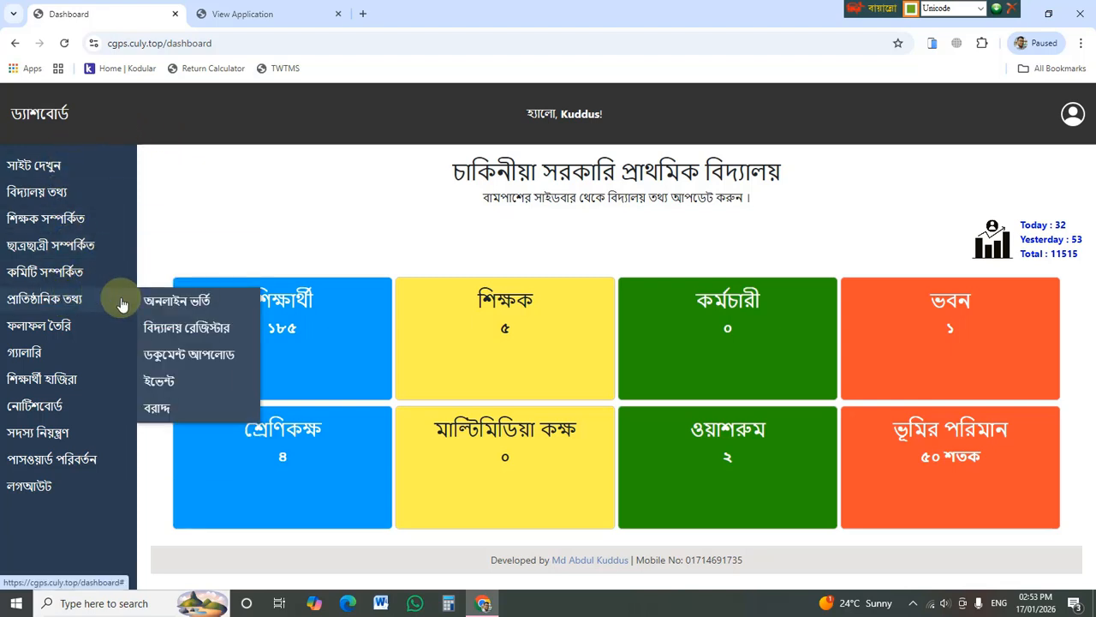
- Open the online admission list, review application 2's printout, then return to the applications list
{"action": "left_click", "coordinate": [183, 304]}
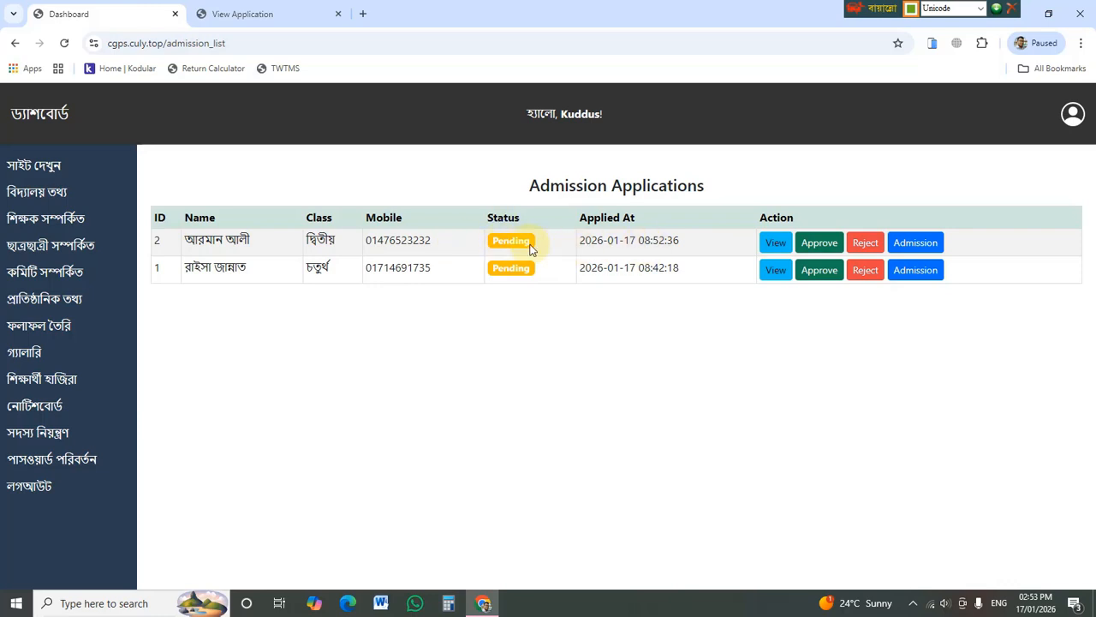
{"action": "left_click", "coordinate": [774, 244]}
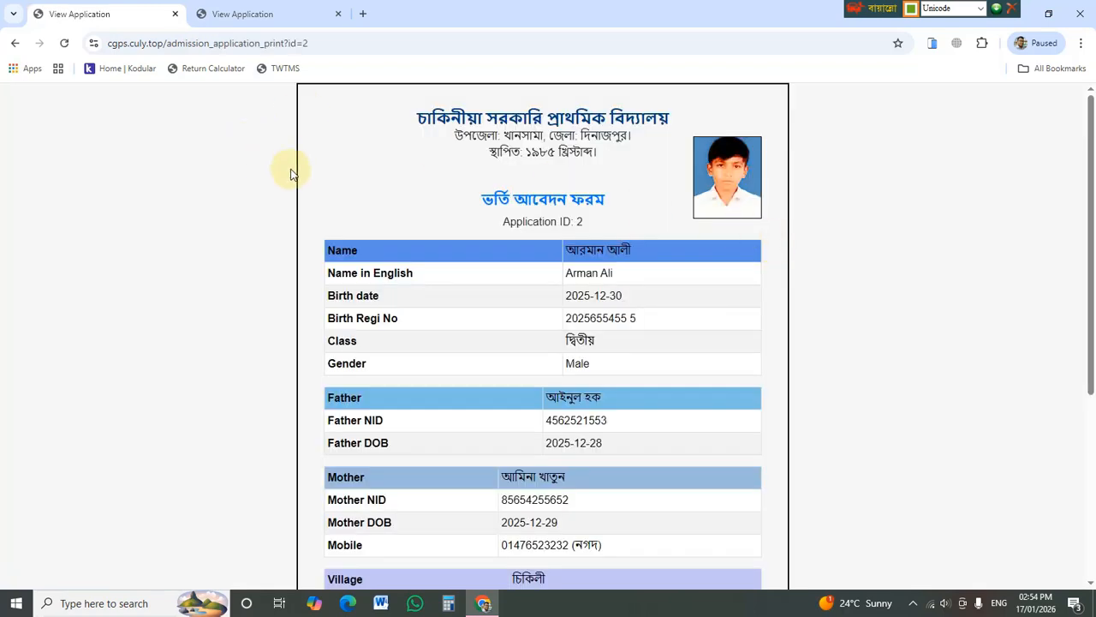
{"action": "scroll", "coordinate": [451, 198], "scroll_direction": "down", "scroll_amount": 1}
{"action": "scroll", "coordinate": [454, 201], "scroll_direction": "down", "scroll_amount": 3}
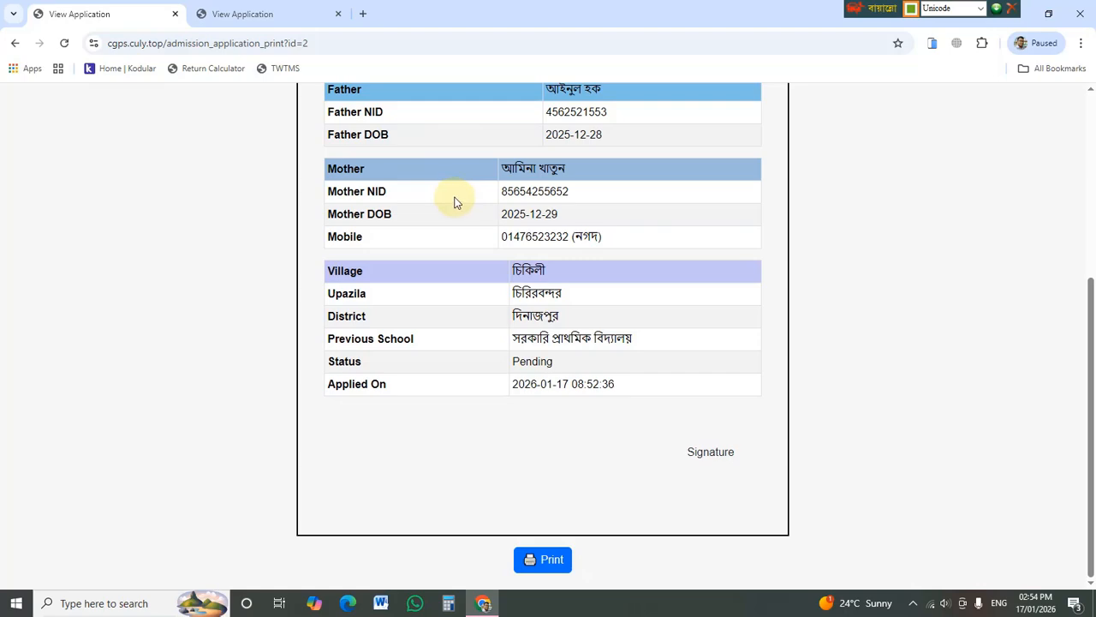
{"action": "scroll", "coordinate": [453, 201], "scroll_direction": "up", "scroll_amount": 3}
{"action": "scroll", "coordinate": [451, 198], "scroll_direction": "down", "scroll_amount": 3}
{"action": "left_click", "coordinate": [16, 46]}
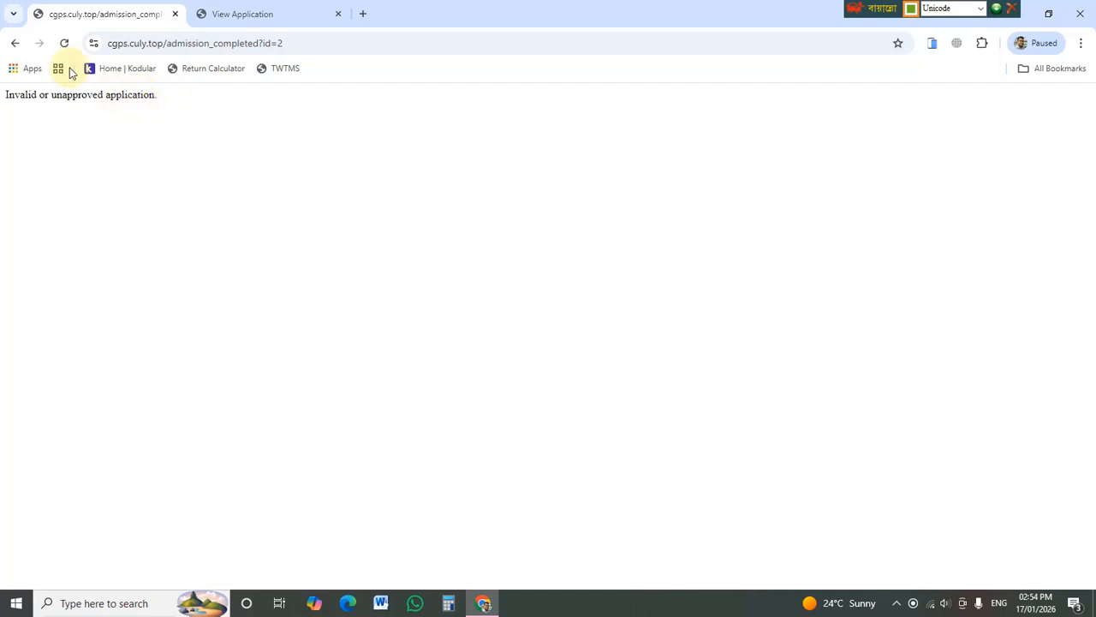
{"action": "left_click", "coordinate": [15, 42]}
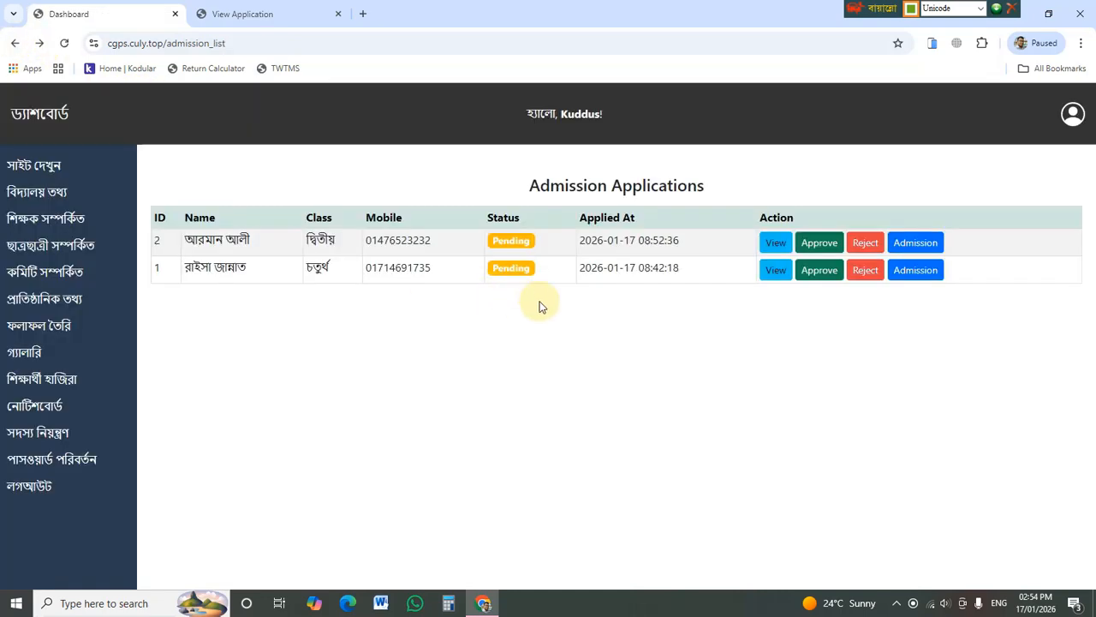
- Approve application 2 and confirm it in the confirmation dialog
{"action": "left_click", "coordinate": [820, 244]}
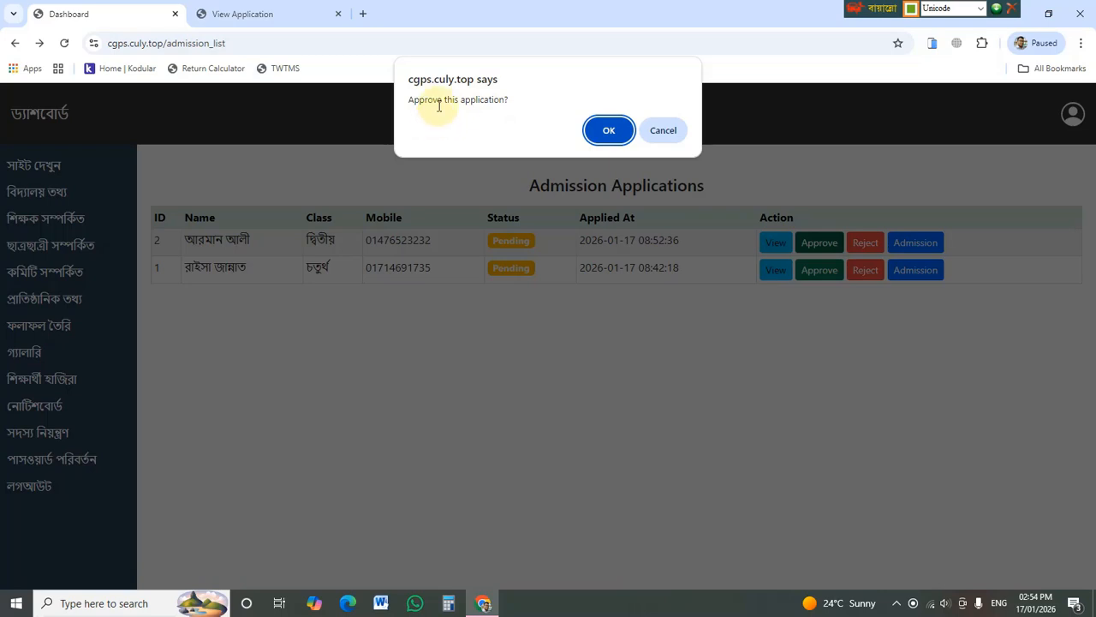
{"action": "left_click", "coordinate": [608, 129]}
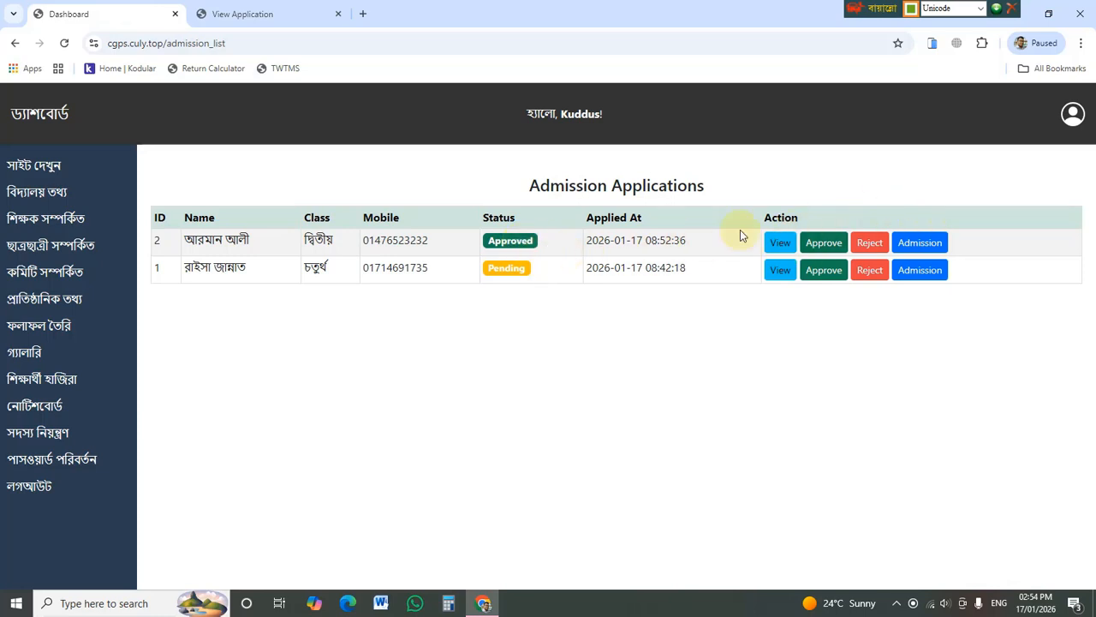
{"action": "mouse_move", "coordinate": [70, 311]}
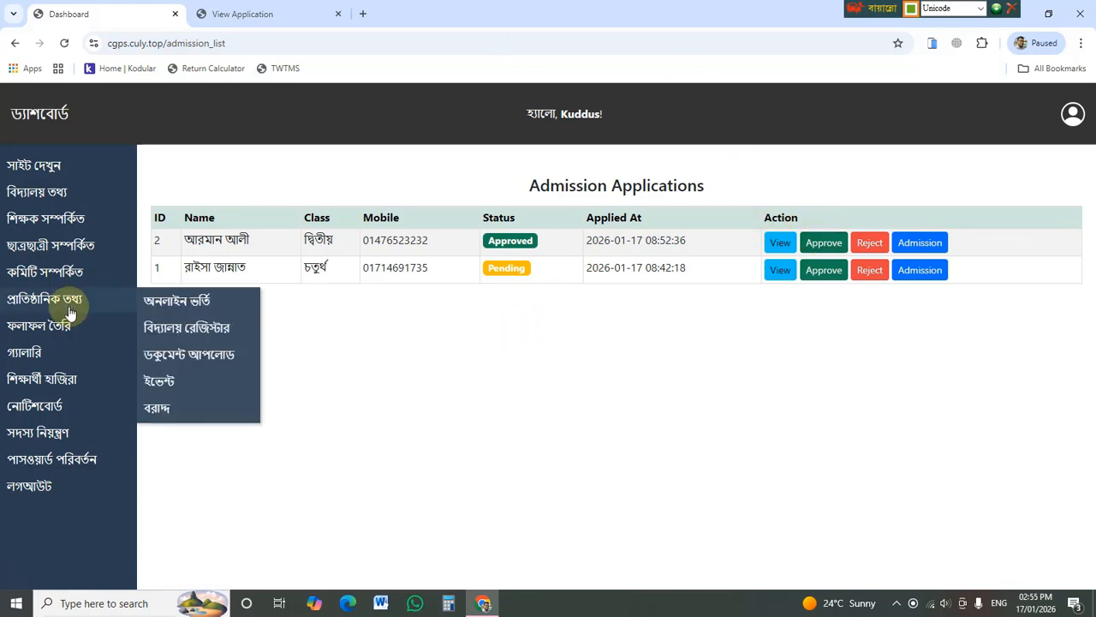
{"action": "mouse_move", "coordinate": [51, 247]}
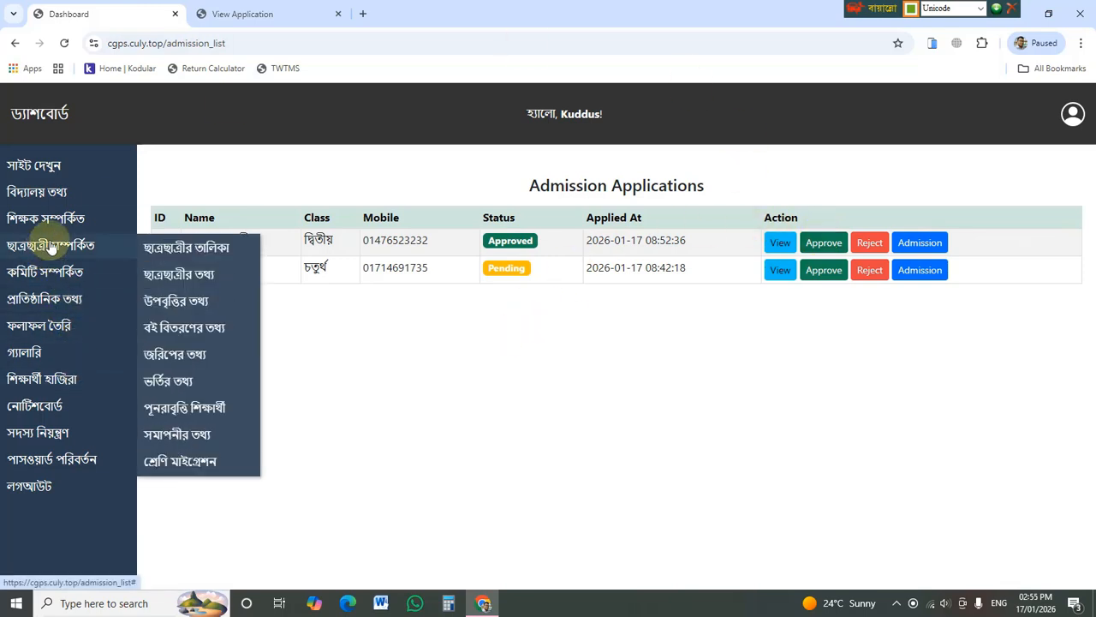
{"action": "left_click", "coordinate": [164, 247]}
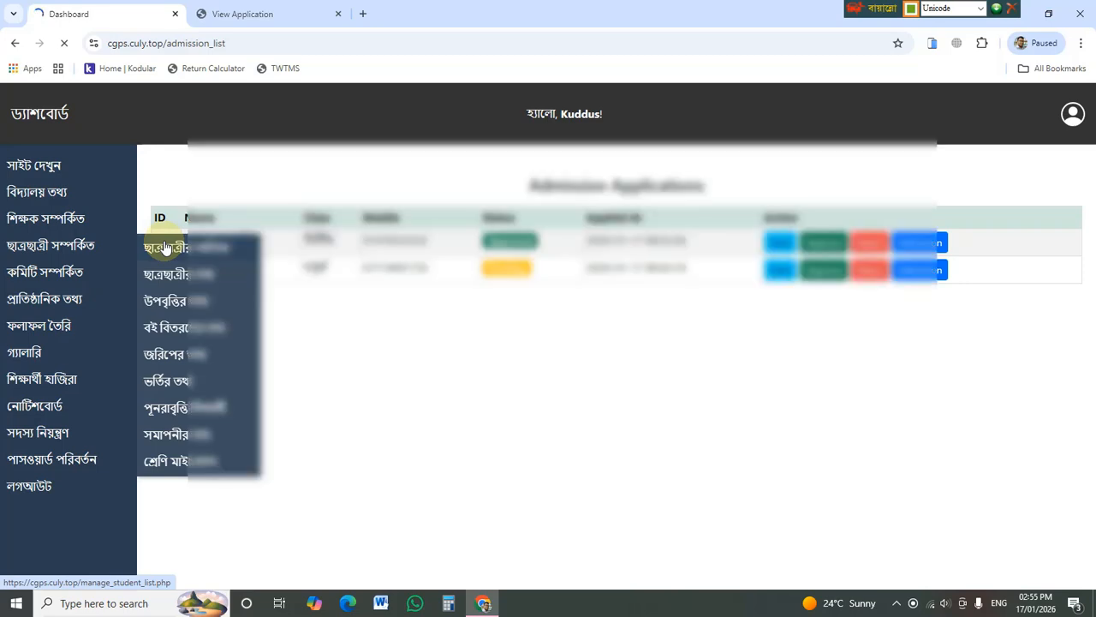
{"action": "scroll", "coordinate": [656, 358], "scroll_direction": "down", "scroll_amount": 8}
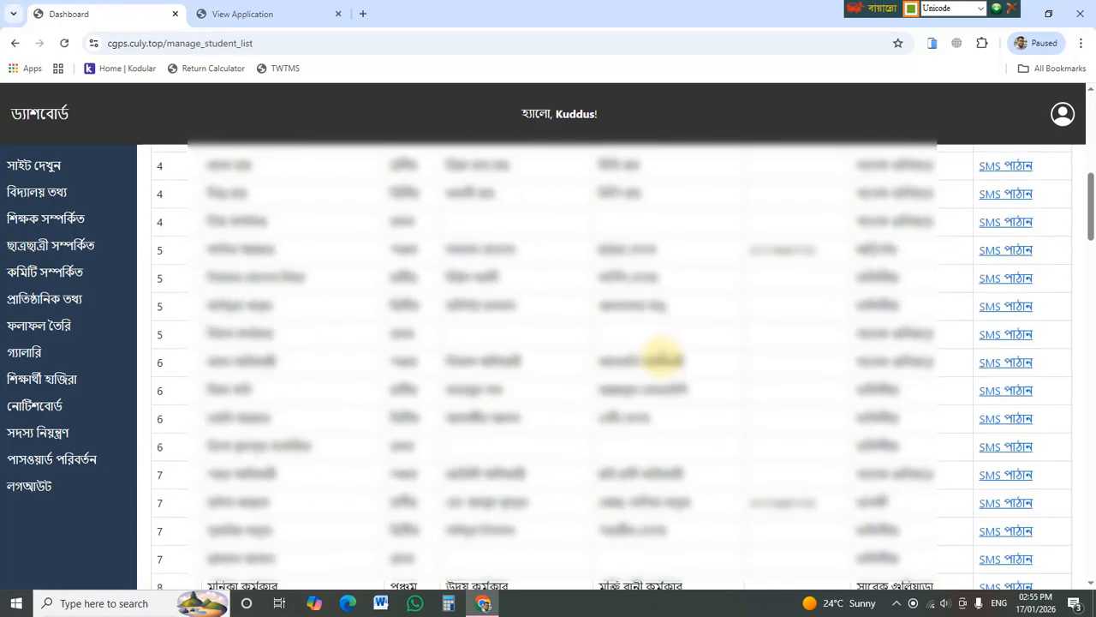
{"action": "scroll", "coordinate": [656, 362], "scroll_direction": "down", "scroll_amount": 4}
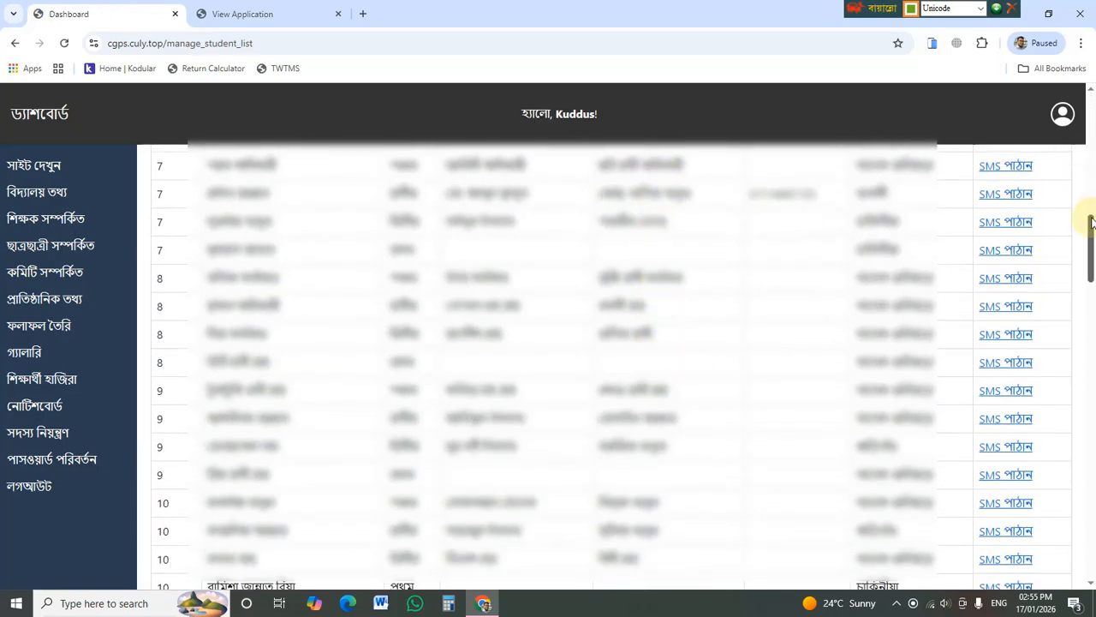
{"action": "left_click_drag", "start_coordinate": [1090, 221], "coordinate": [1075, 98]}
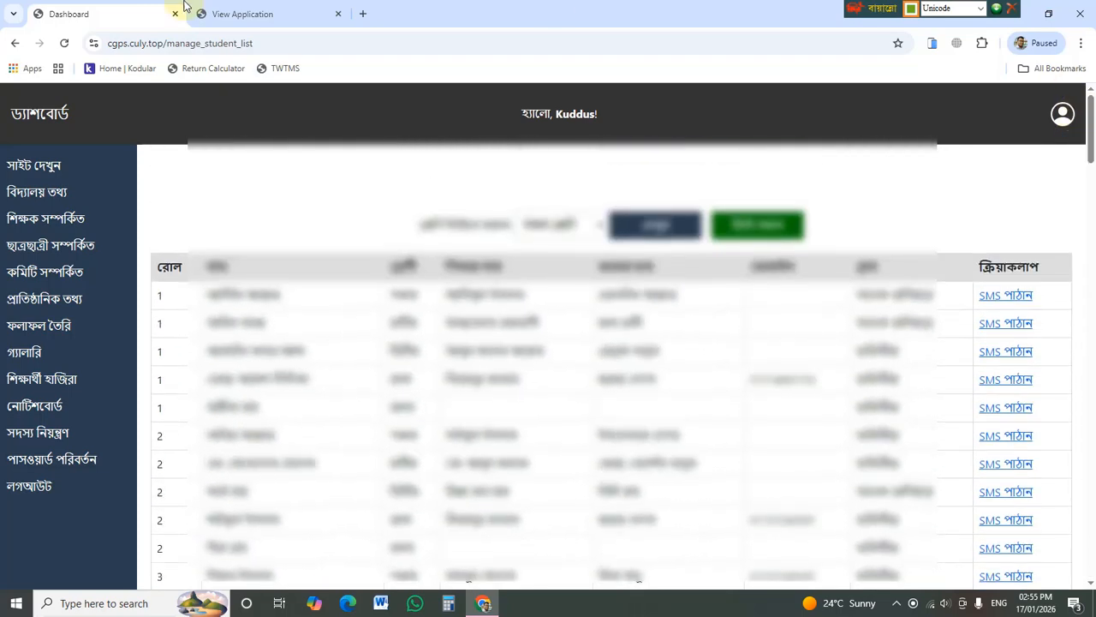
{"action": "left_click", "coordinate": [14, 45]}
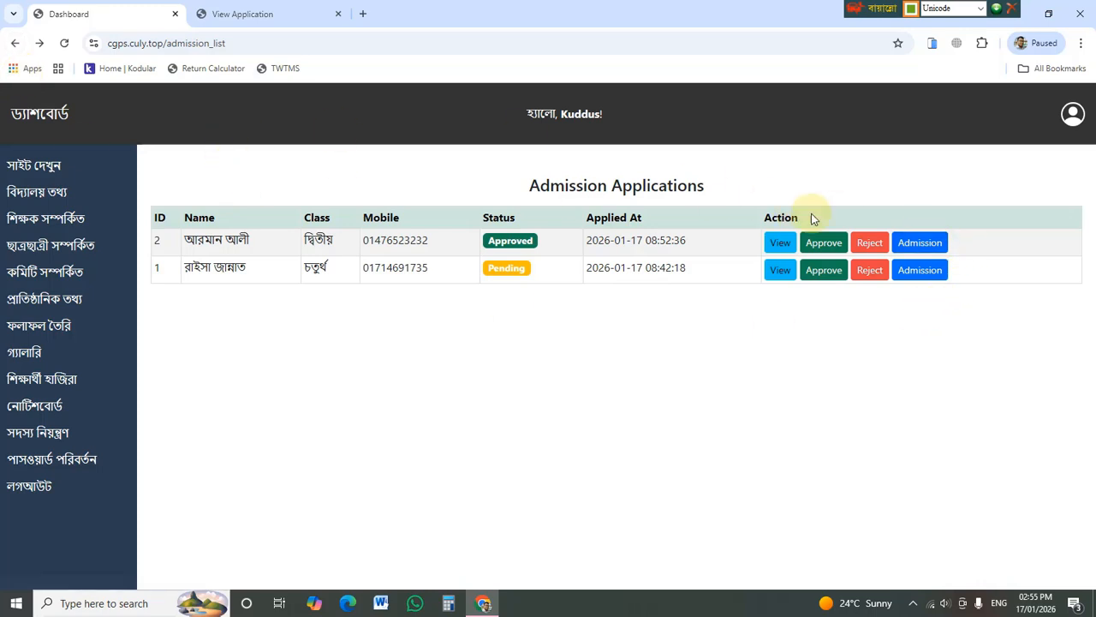
- Open application 2's Admission Confirmation page and enter roll number 25
{"action": "left_click", "coordinate": [937, 244]}
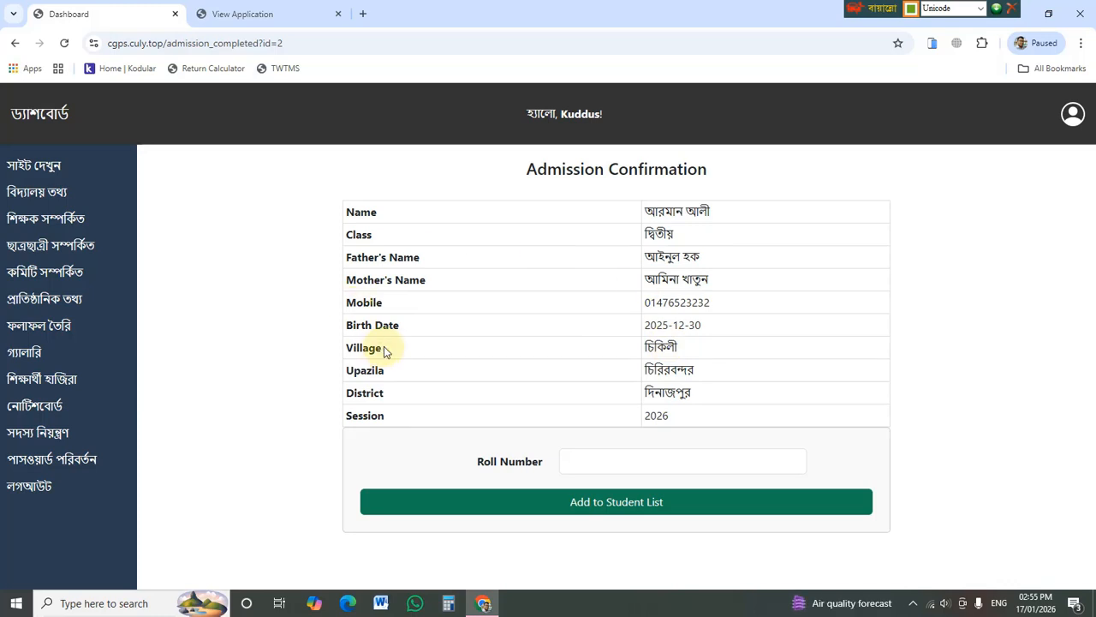
{"action": "left_click", "coordinate": [655, 456]}
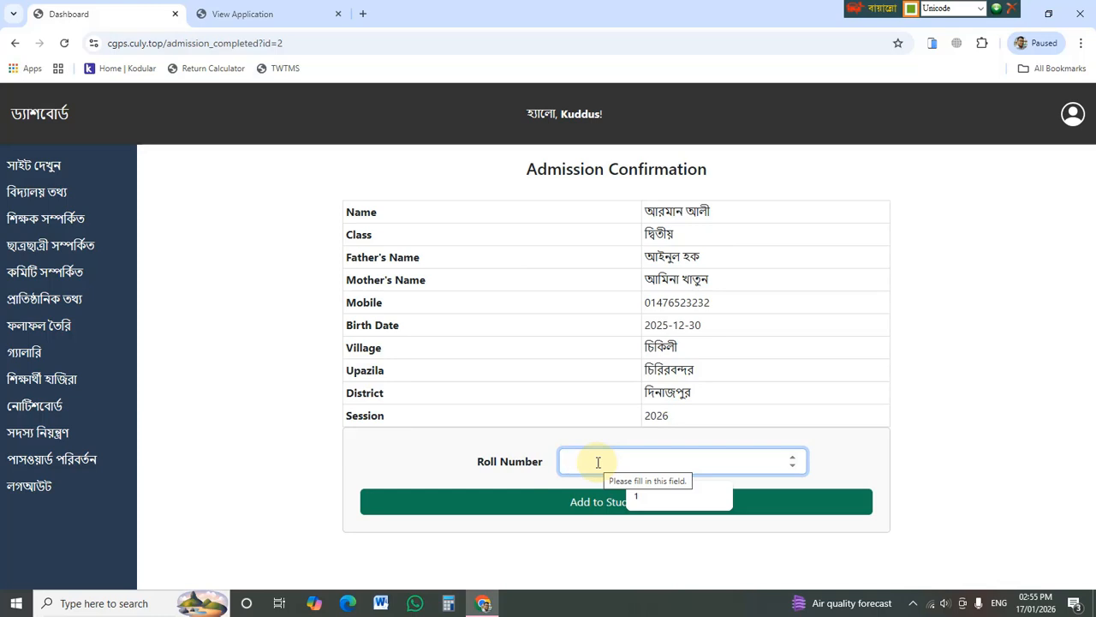
{"action": "type", "text": "25"}
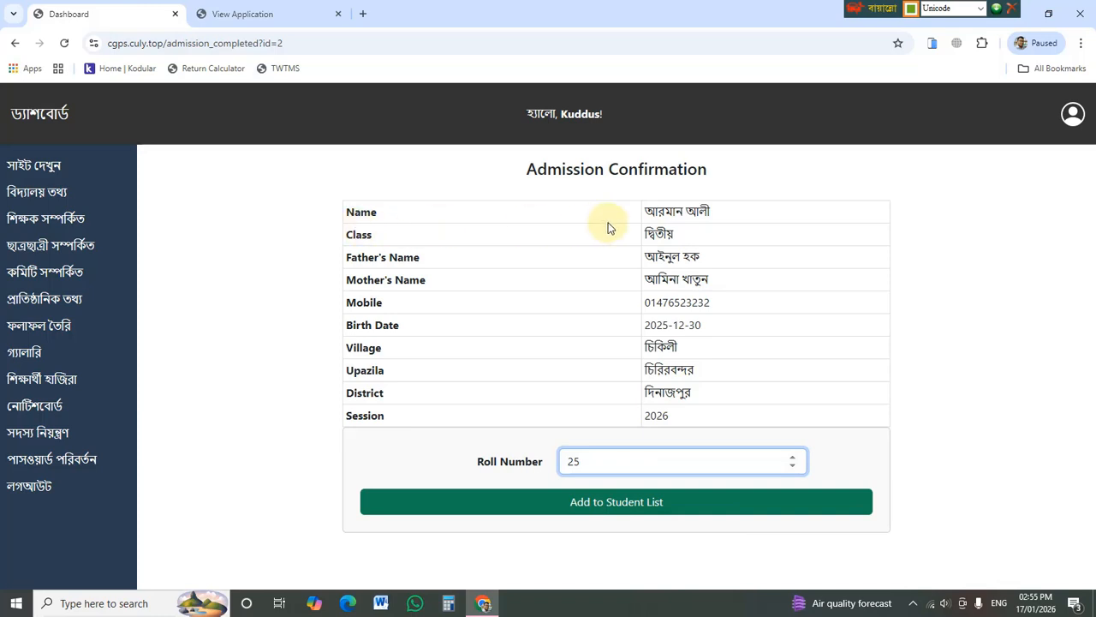
- Add application 2's student to the Session 2026 student list, then return to the confirmation page
{"action": "left_click", "coordinate": [607, 506]}
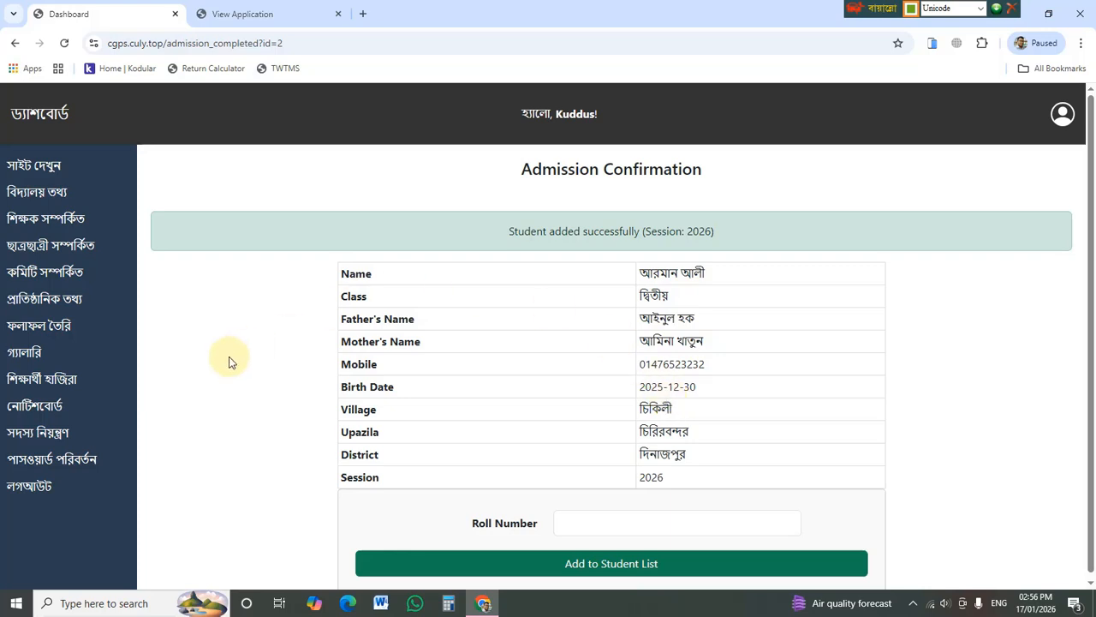
{"action": "scroll", "coordinate": [229, 362], "scroll_direction": "down", "scroll_amount": 1}
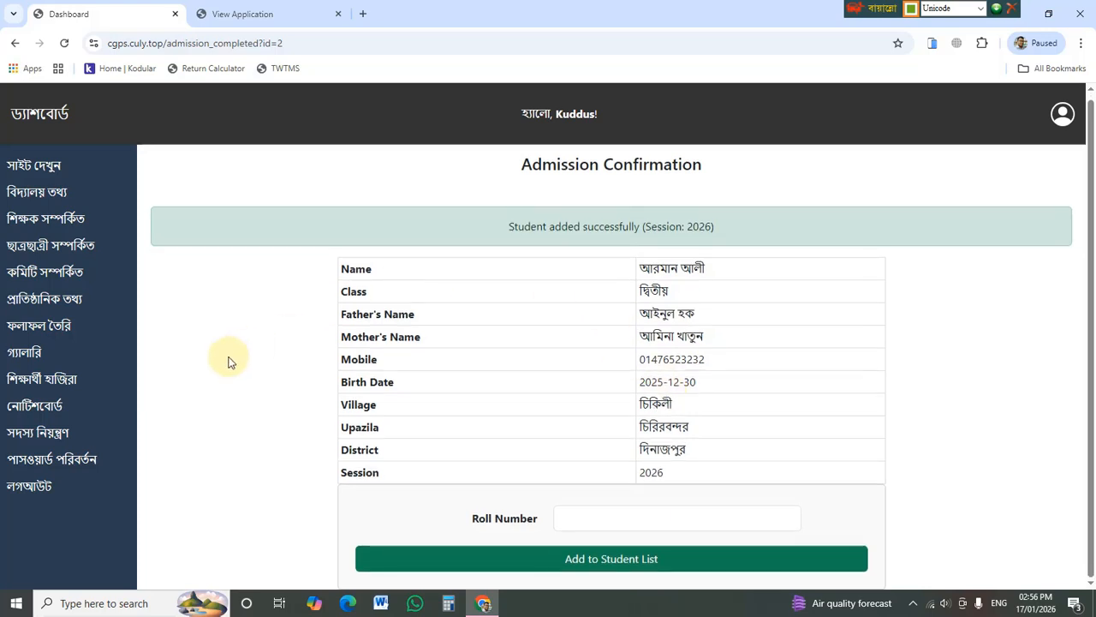
{"action": "left_click", "coordinate": [14, 44]}
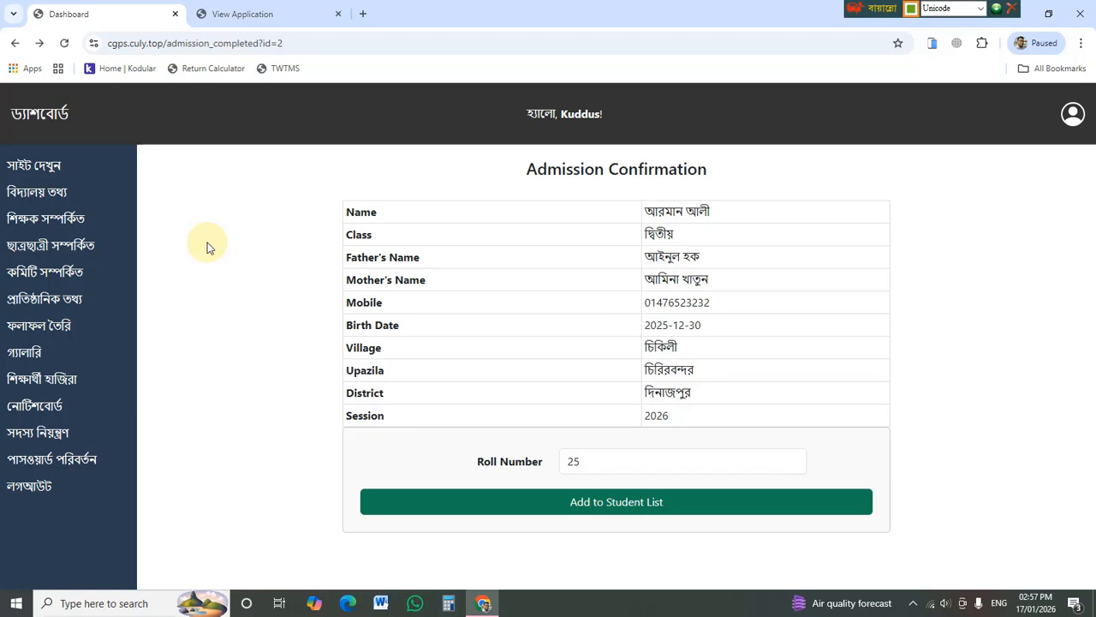
- Return to the Admission Applications list and log out via লগআউট in the sidebar
{"action": "left_click", "coordinate": [15, 44]}
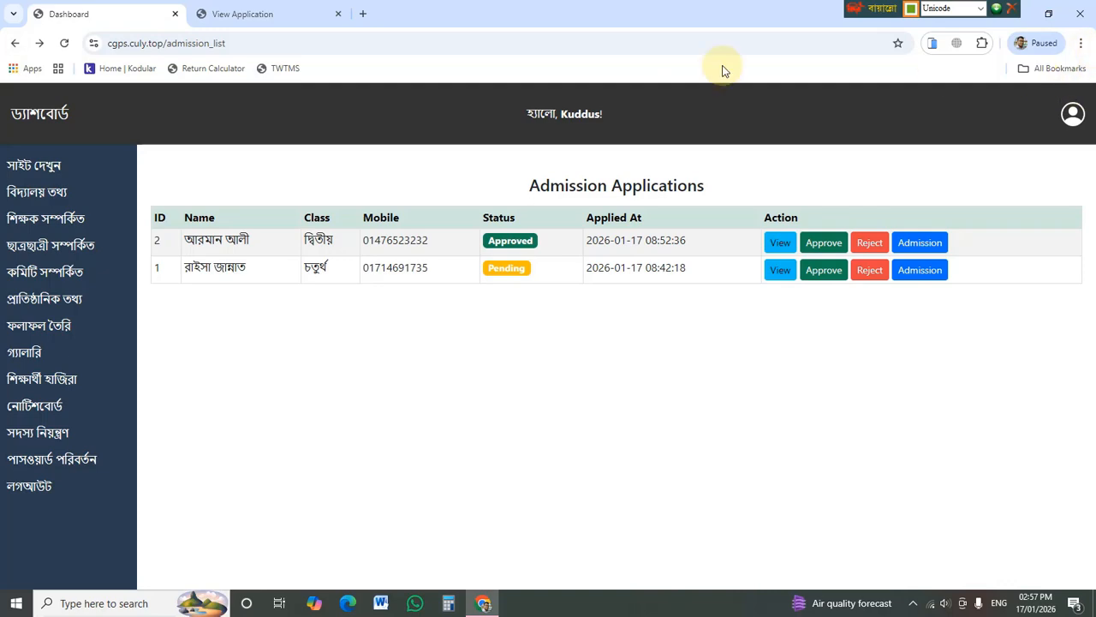
{"action": "left_click", "coordinate": [28, 488]}
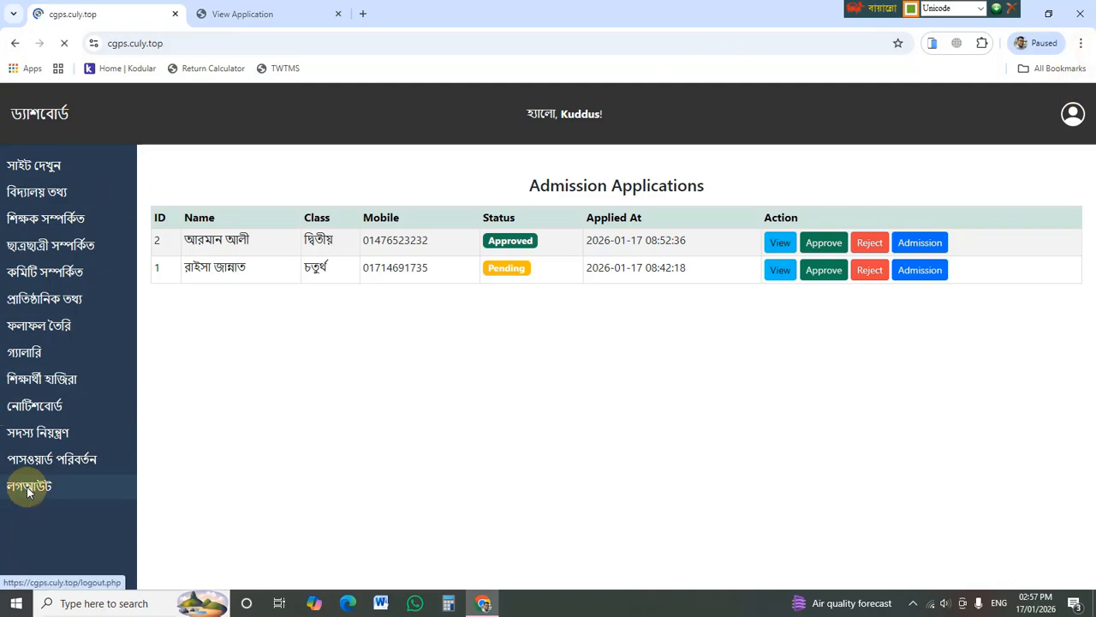